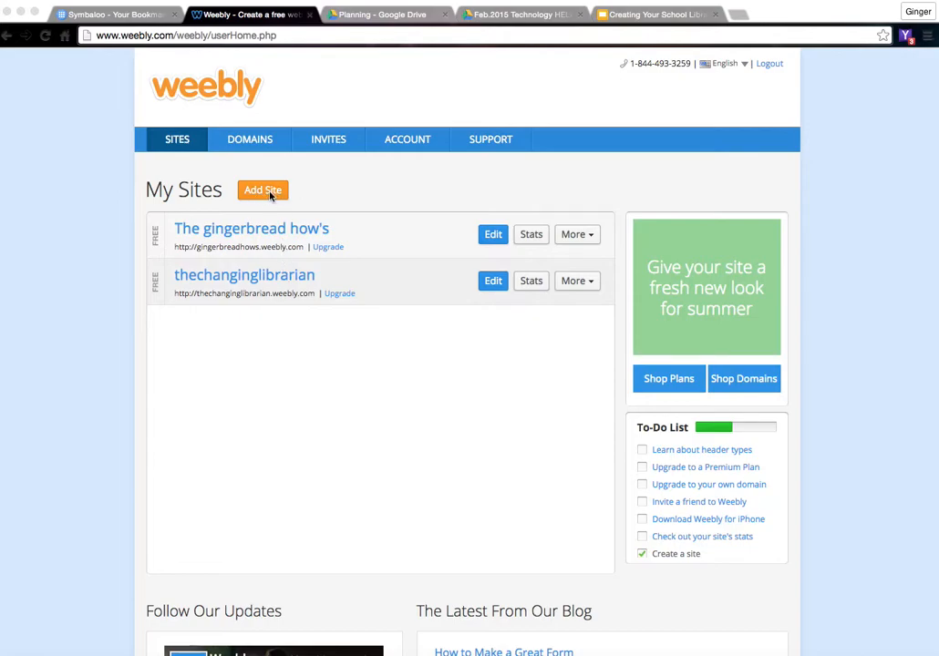
- Start a new site with a general website as its focus
{"action": "left_click", "coordinate": [270, 195]}
{"action": "left_click", "coordinate": [270, 195]}
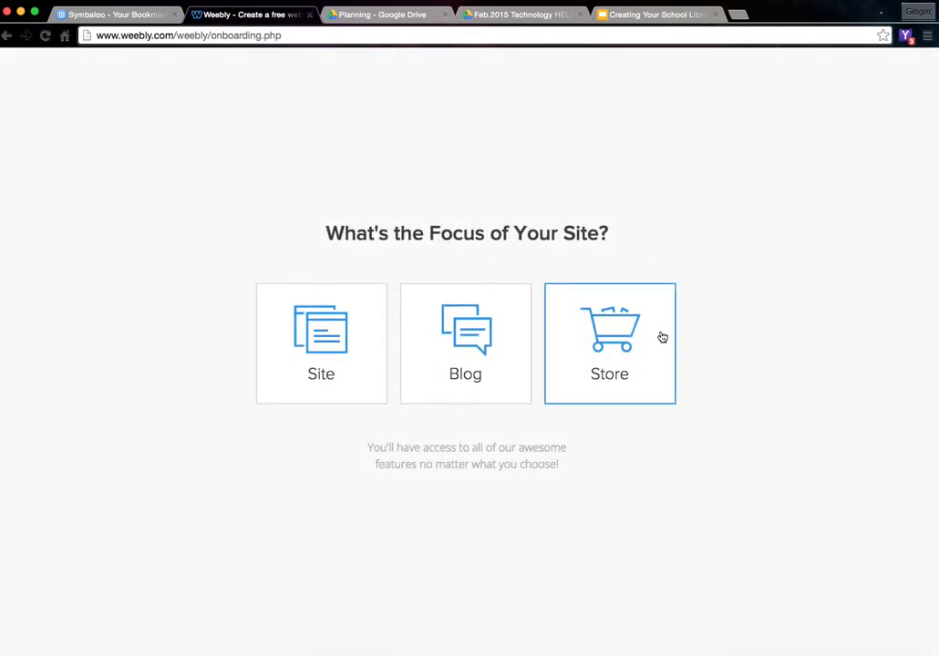
{"action": "left_click", "coordinate": [328, 352]}
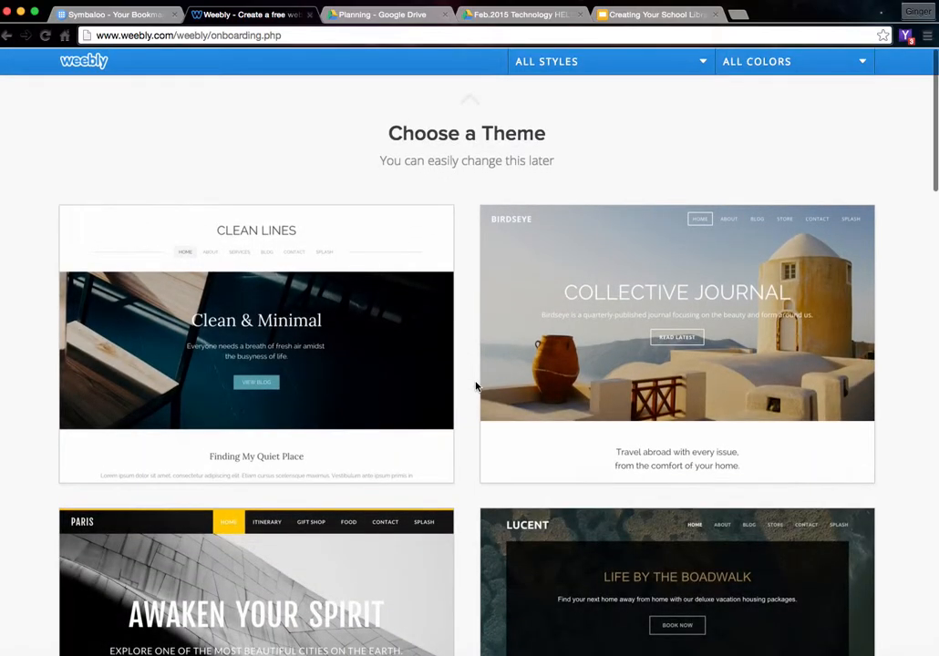
{"action": "scroll", "coordinate": [475, 386], "scroll_direction": "down", "scroll_amount": 15}
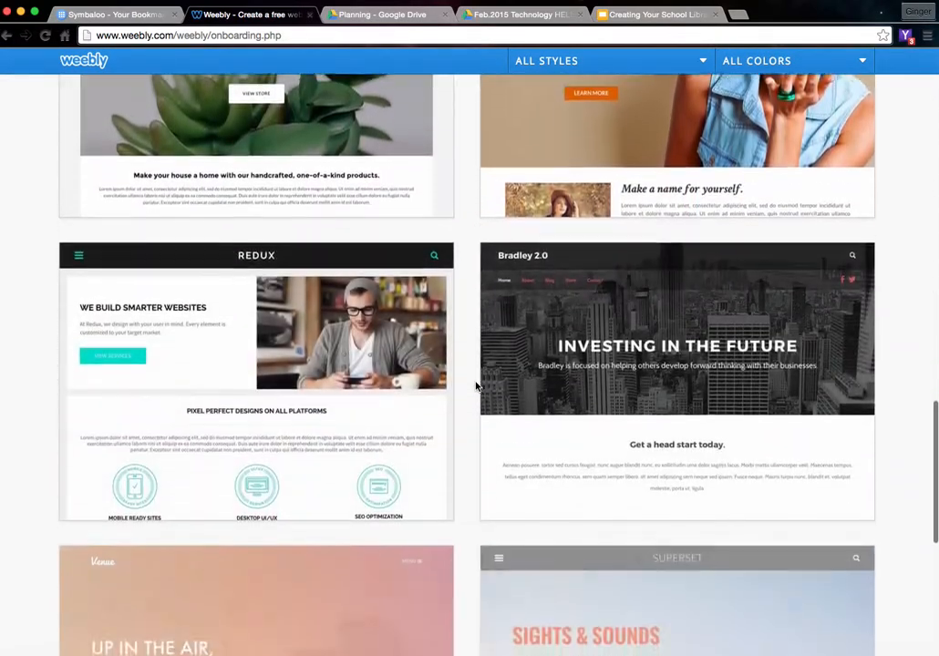
{"action": "scroll", "coordinate": [475, 387], "scroll_direction": "up", "scroll_amount": 15}
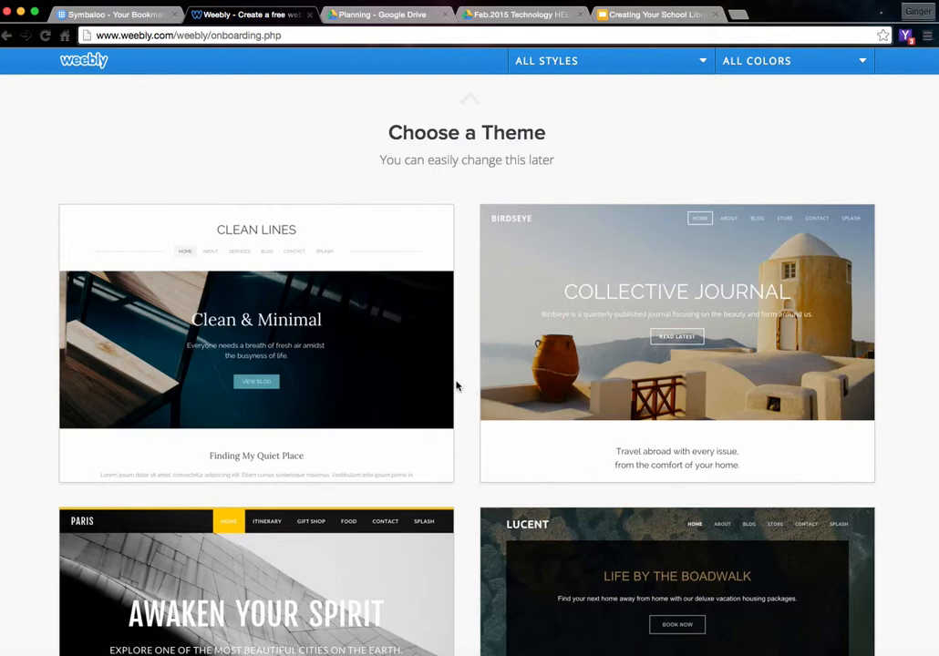
- Choose the Clean Lines theme in its blue colour for the new site
{"action": "mouse_move", "coordinate": [384, 367]}
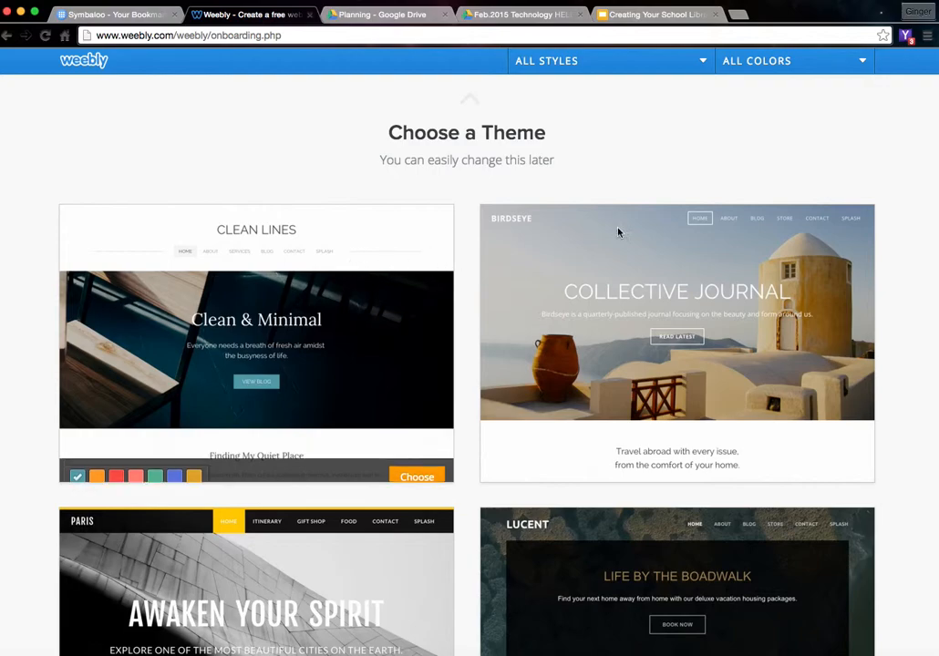
{"action": "mouse_move", "coordinate": [243, 457]}
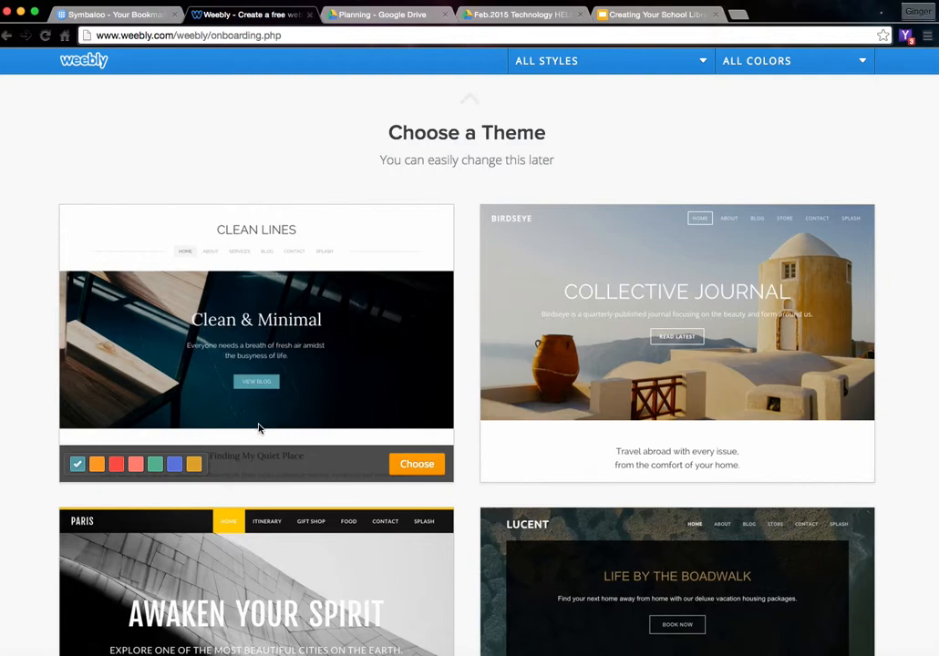
{"action": "left_click", "coordinate": [98, 467]}
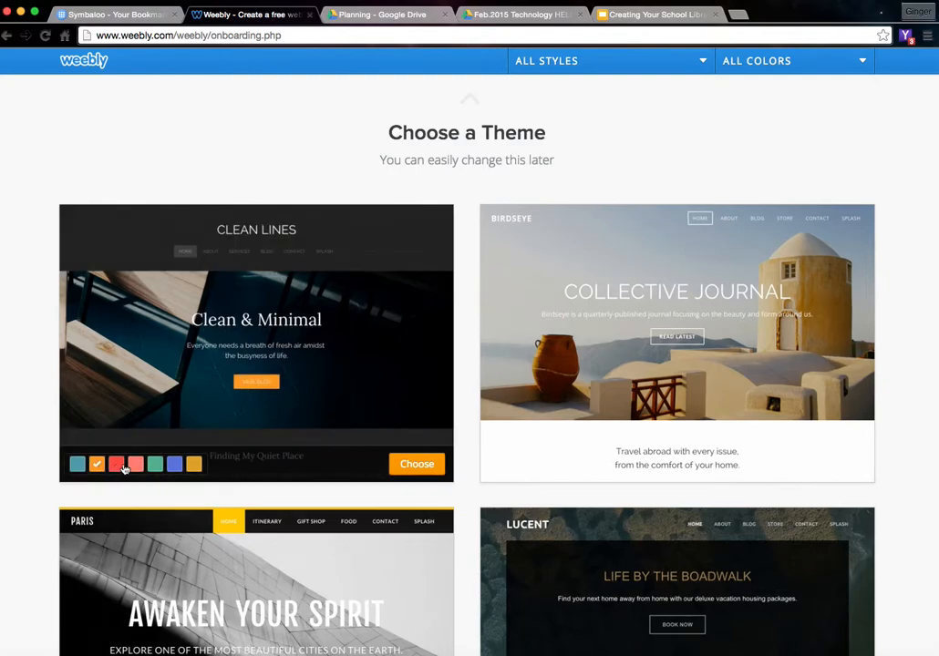
{"action": "left_click", "coordinate": [116, 467]}
{"action": "left_click", "coordinate": [133, 466]}
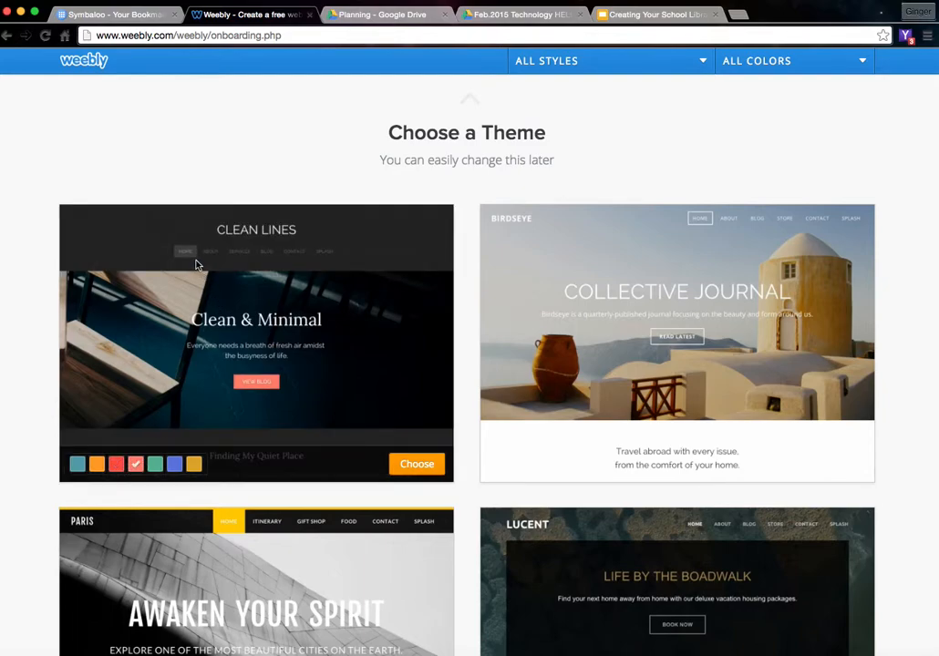
{"action": "left_click", "coordinate": [174, 465]}
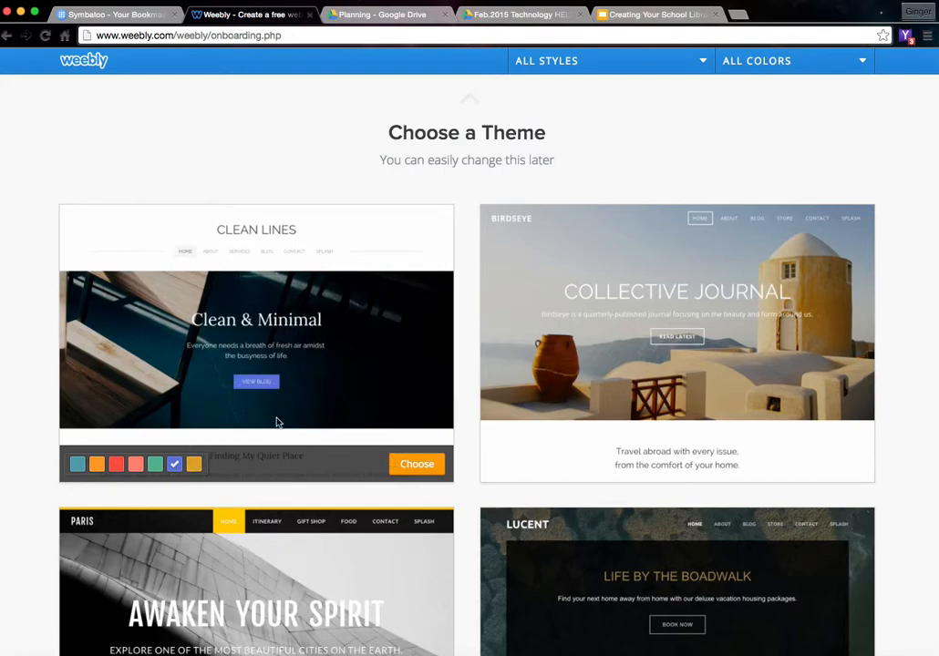
{"action": "left_click", "coordinate": [410, 464]}
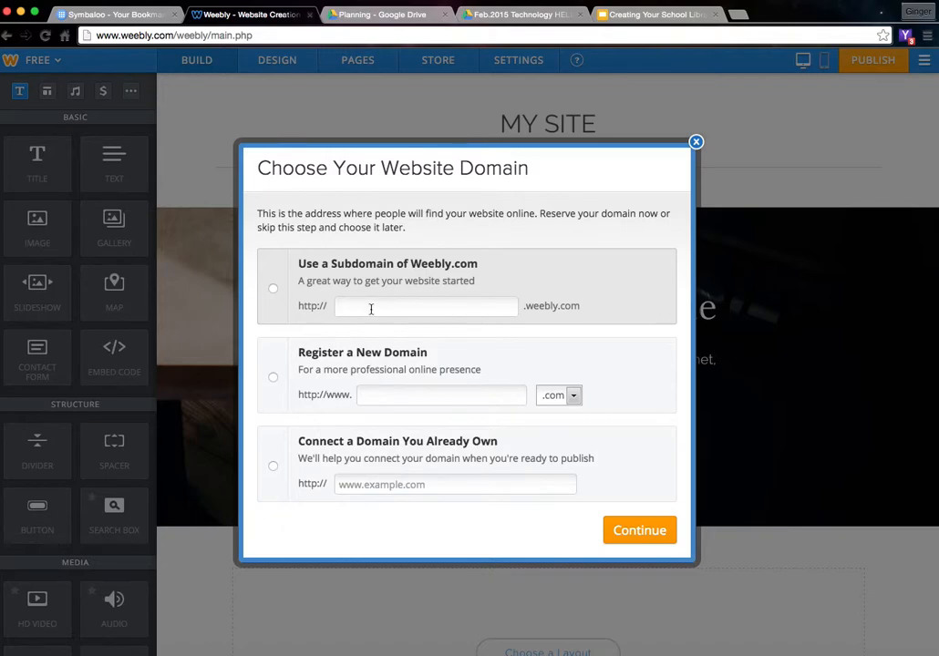
- Use the free Weebly subdomain ilovemylibrarytreg.weebly.com and continue to the editor
{"action": "left_click", "coordinate": [371, 309]}
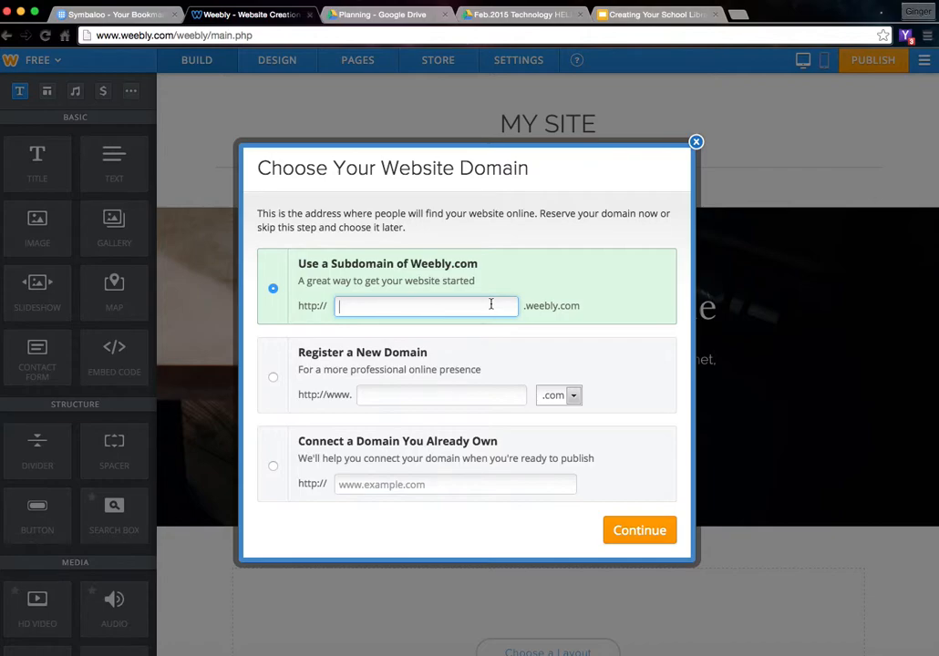
{"action": "type", "text": "ilovemylibrary"}
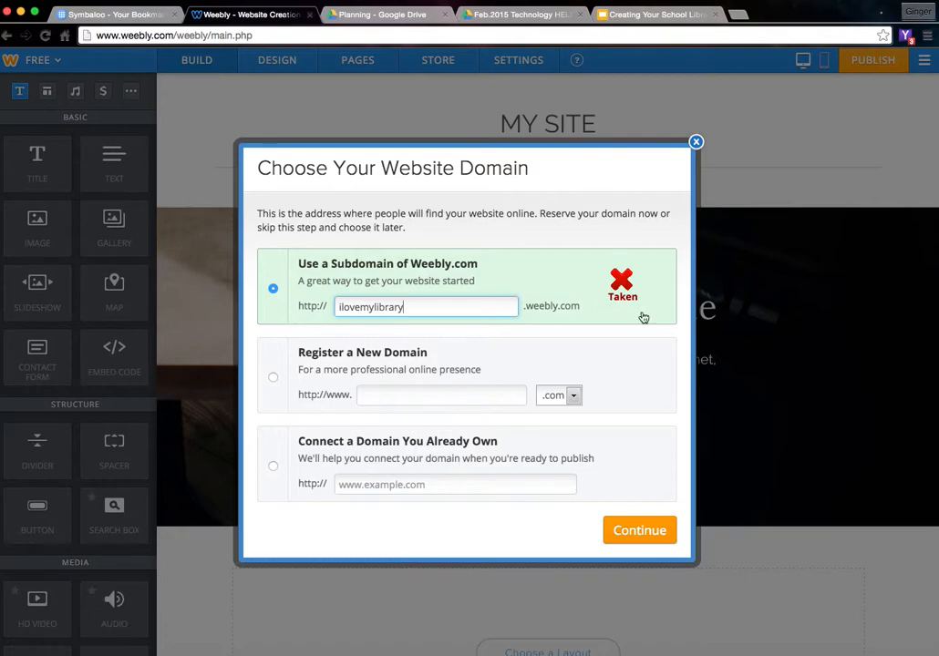
{"action": "type", "text": "treg"}
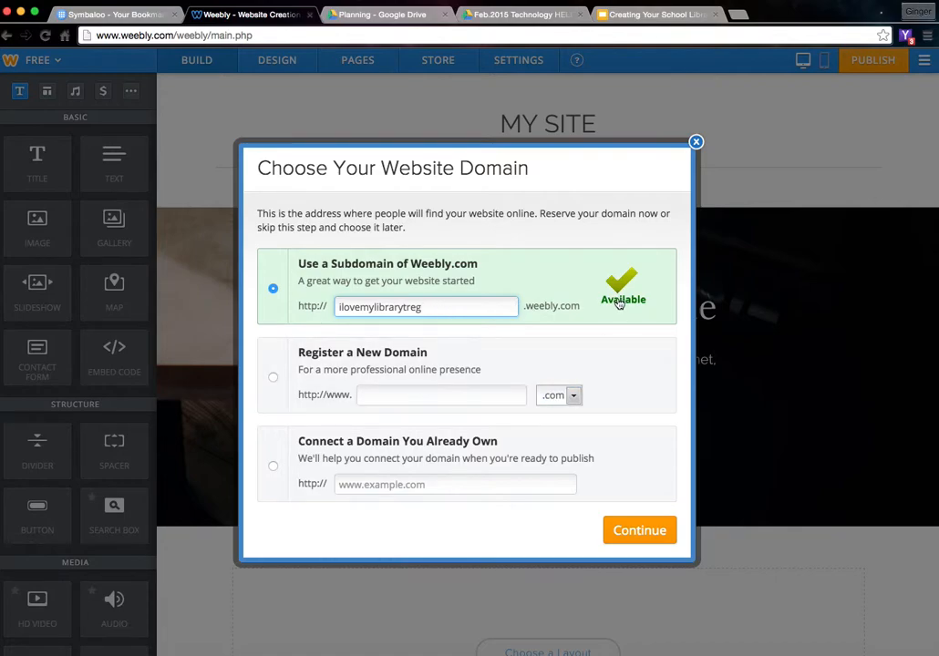
{"action": "left_click", "coordinate": [624, 536]}
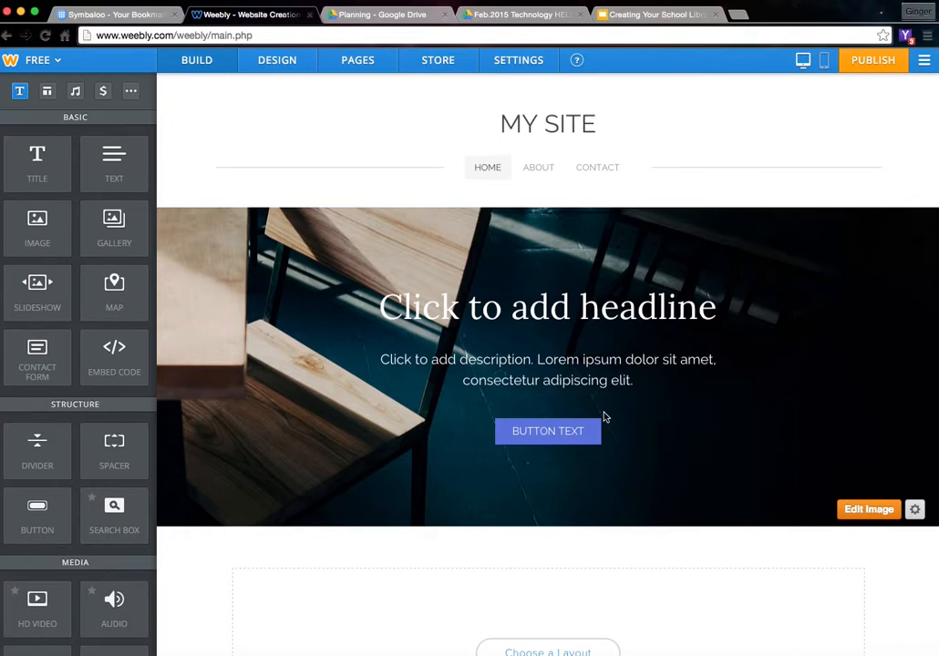
{"action": "left_click", "coordinate": [539, 170]}
{"action": "left_click", "coordinate": [609, 171]}
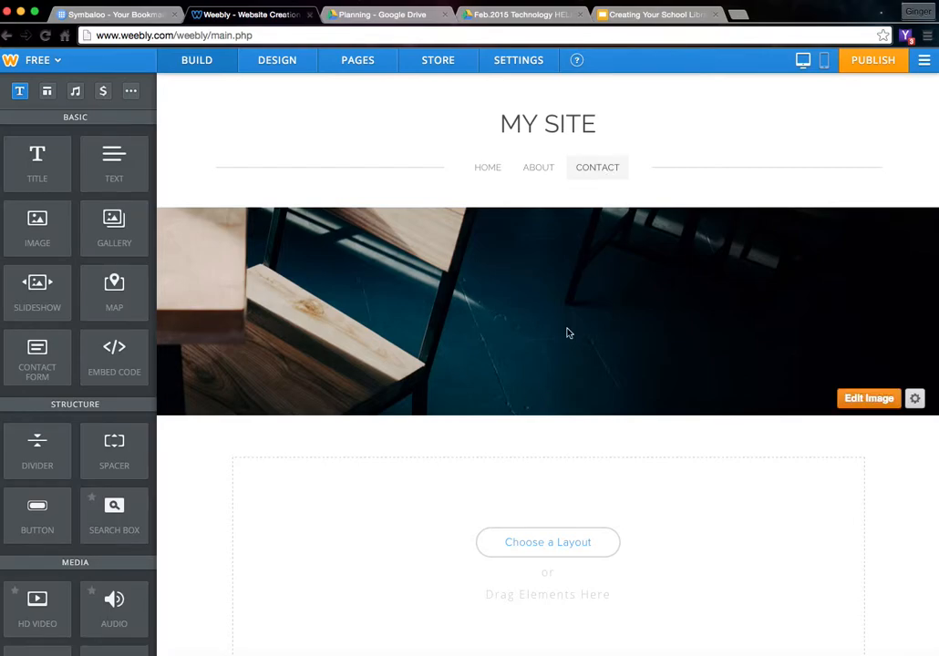
{"action": "left_click", "coordinate": [487, 169]}
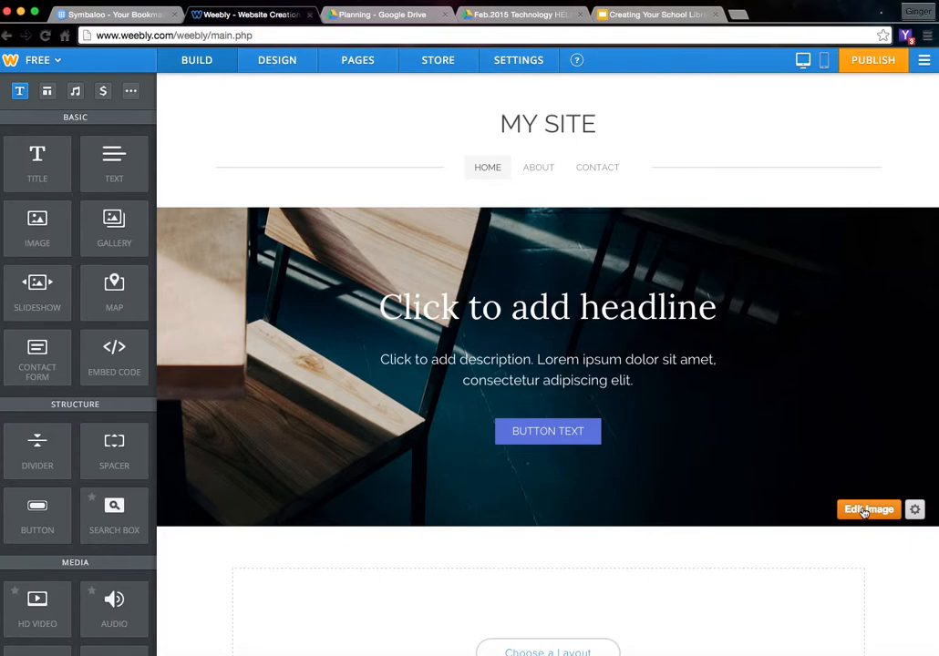
- Set the header background to the hockey puck photo, then start uploading a photo from the computer
{"action": "left_click", "coordinate": [864, 510]}
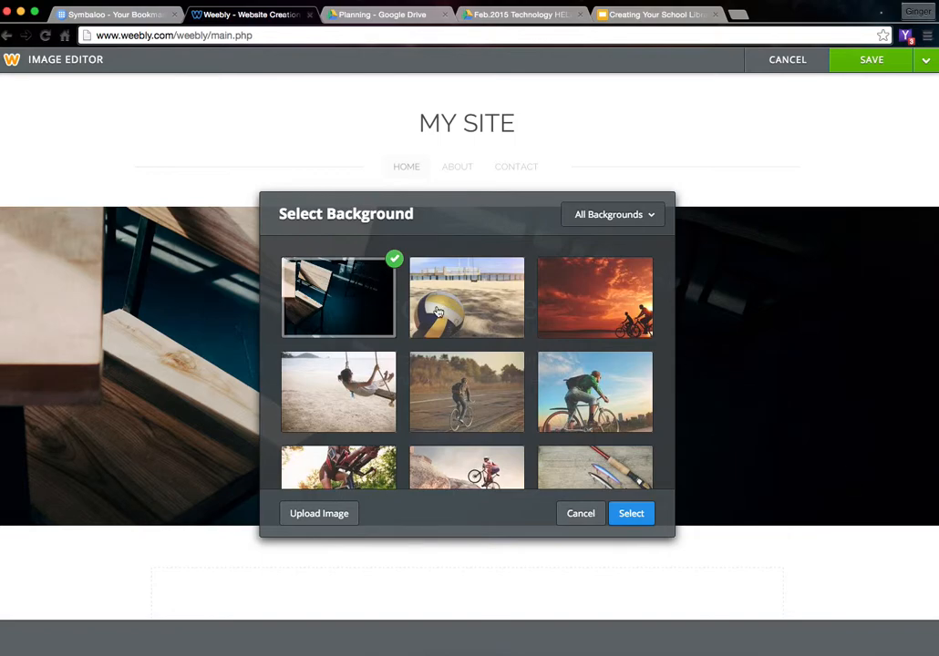
{"action": "scroll", "coordinate": [454, 325], "scroll_direction": "down", "scroll_amount": 4}
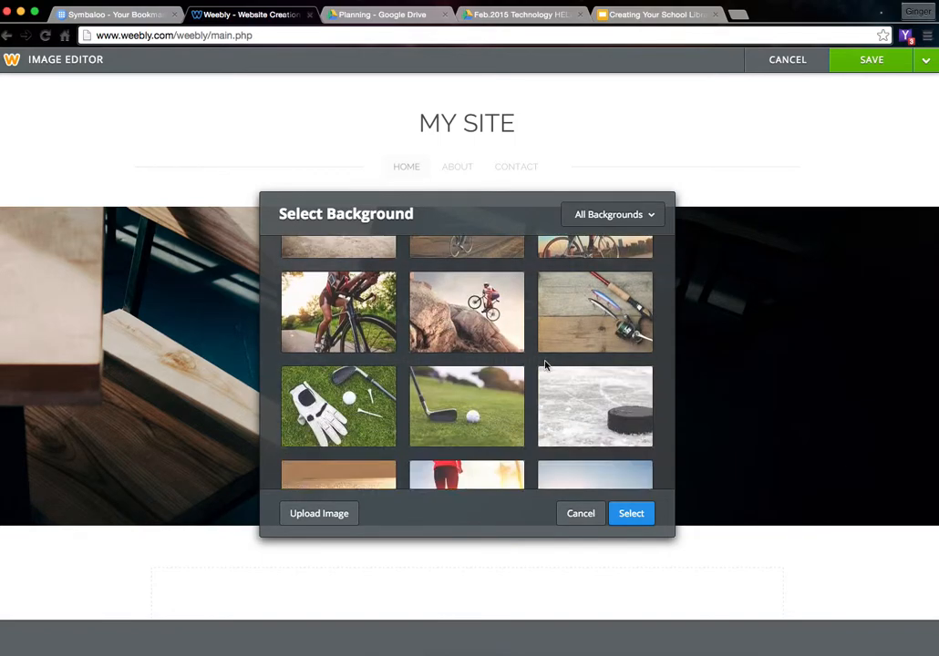
{"action": "left_click", "coordinate": [566, 392]}
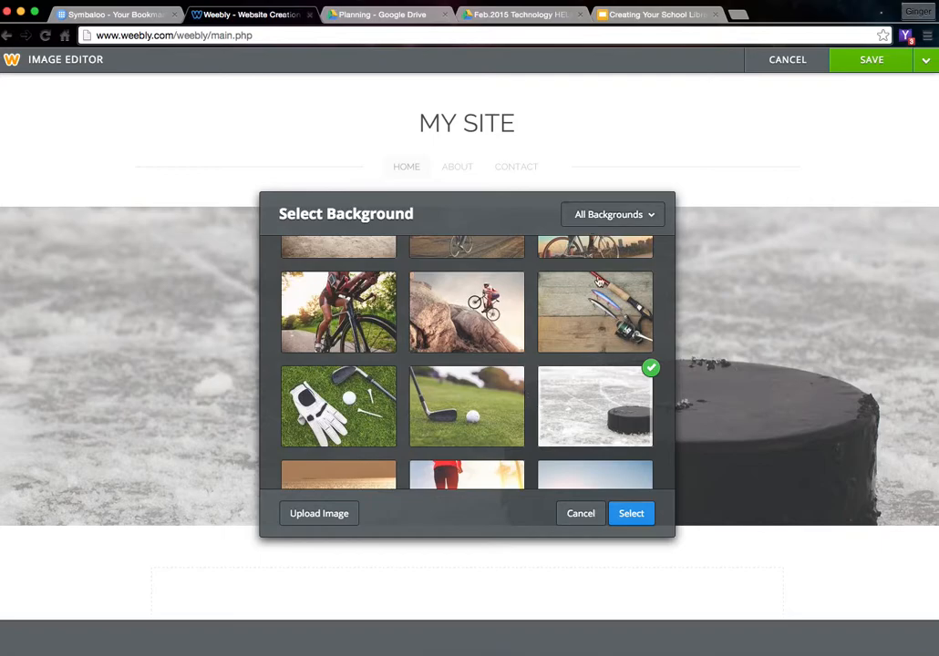
{"action": "left_click", "coordinate": [312, 515]}
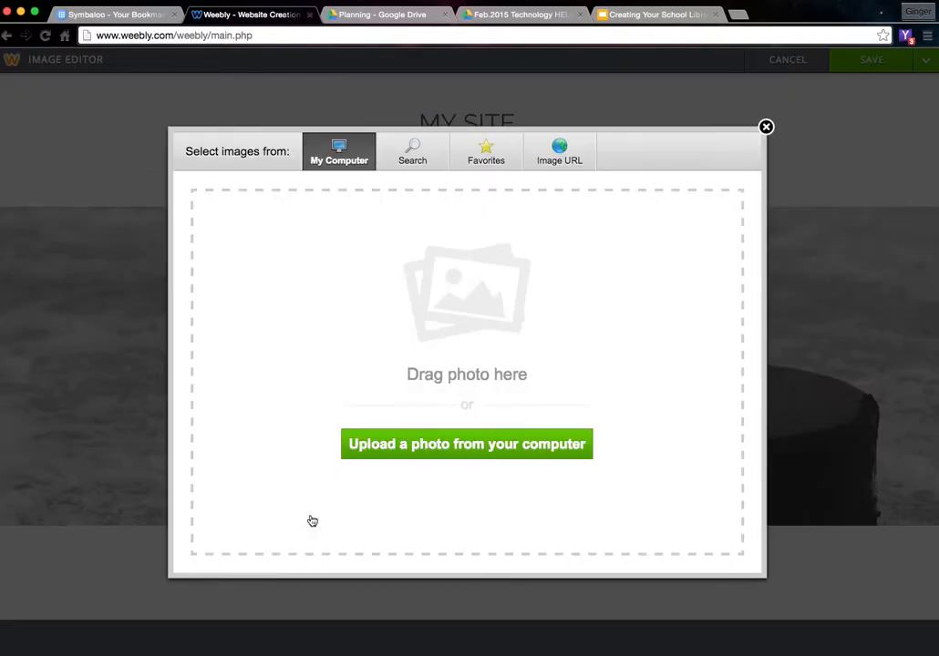
{"action": "left_click", "coordinate": [425, 446]}
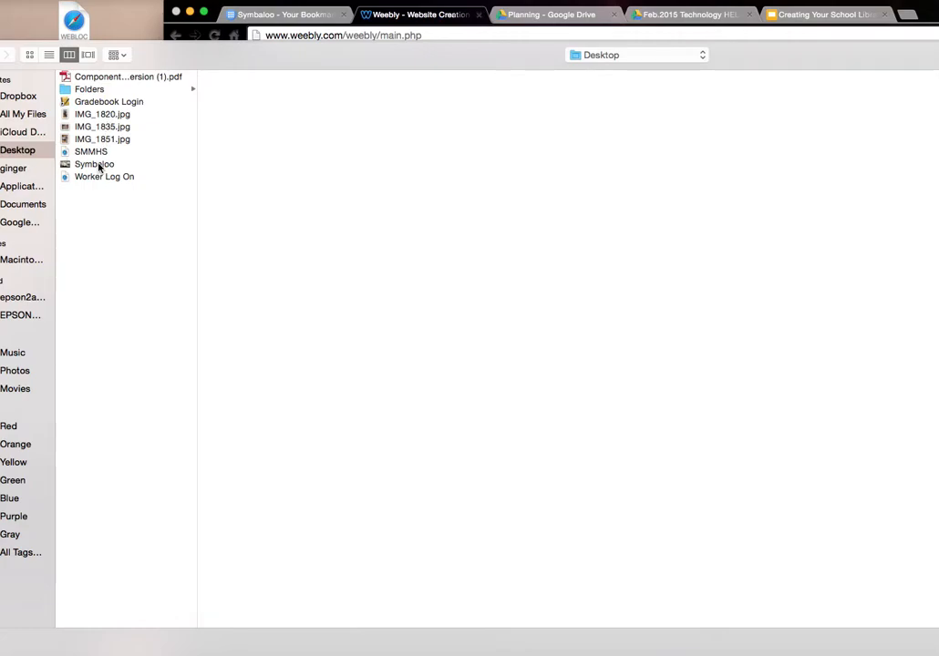
- Upload IMG_1835.jpg, the audiobook shelf photo, as the header background
{"action": "left_click", "coordinate": [103, 127]}
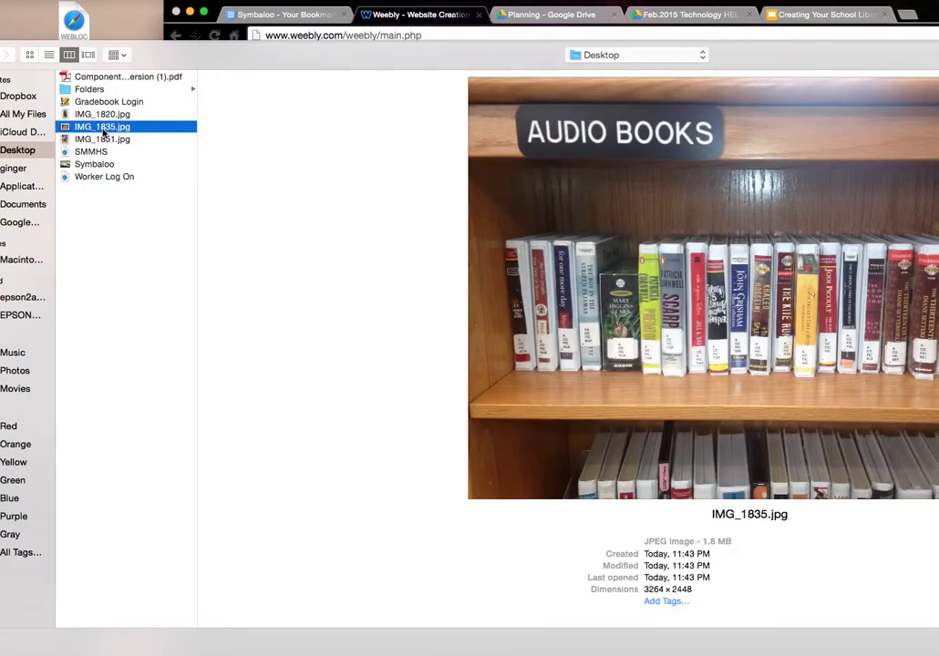
{"action": "left_click_drag", "start_coordinate": [618, 242], "coordinate": [474, 244]}
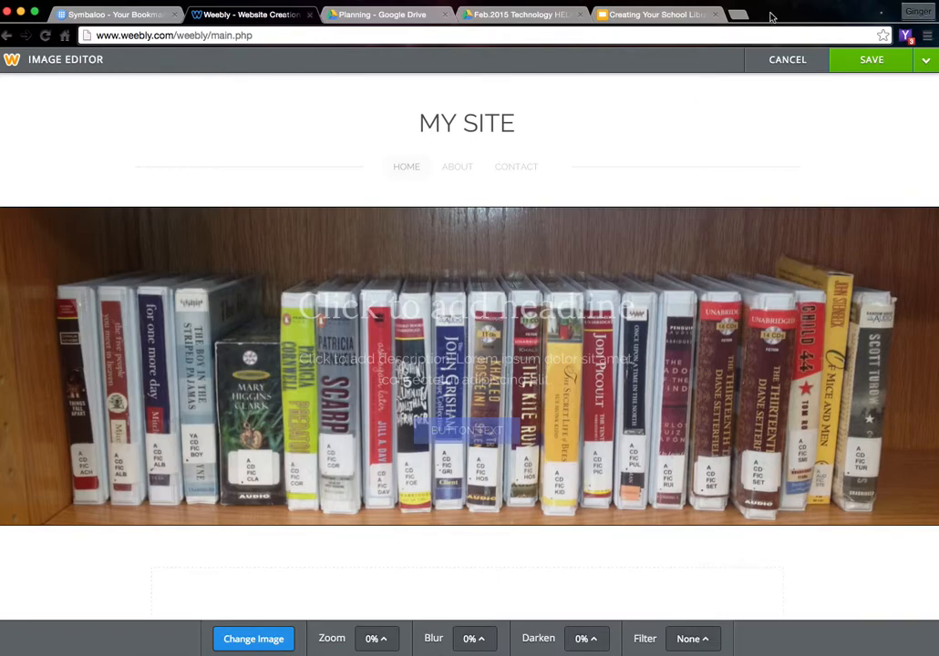
- Save the header image to this page only and change the headline to WELCOME
{"action": "left_click", "coordinate": [853, 61]}
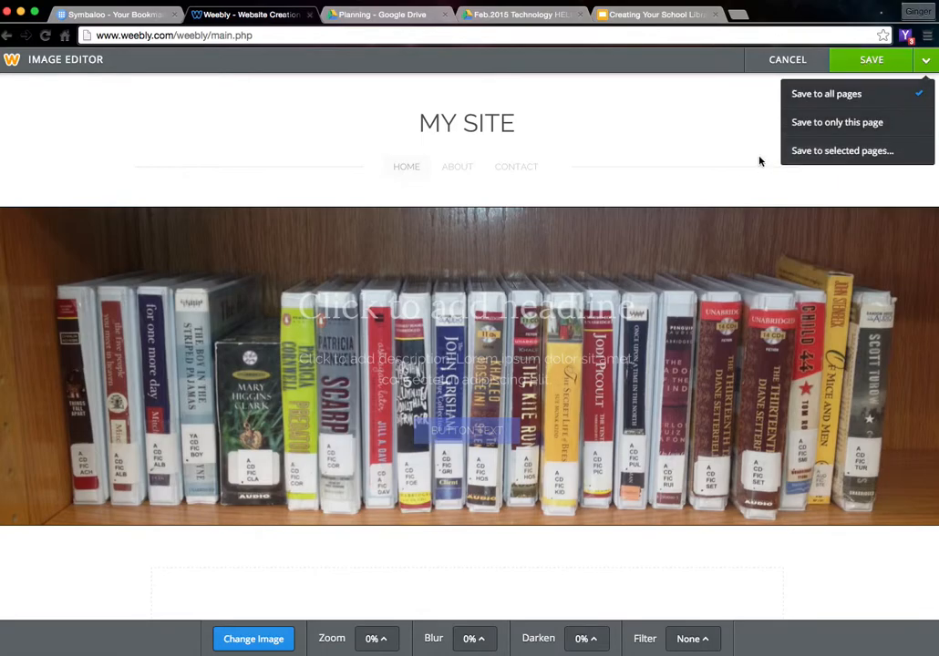
{"action": "left_click", "coordinate": [821, 124]}
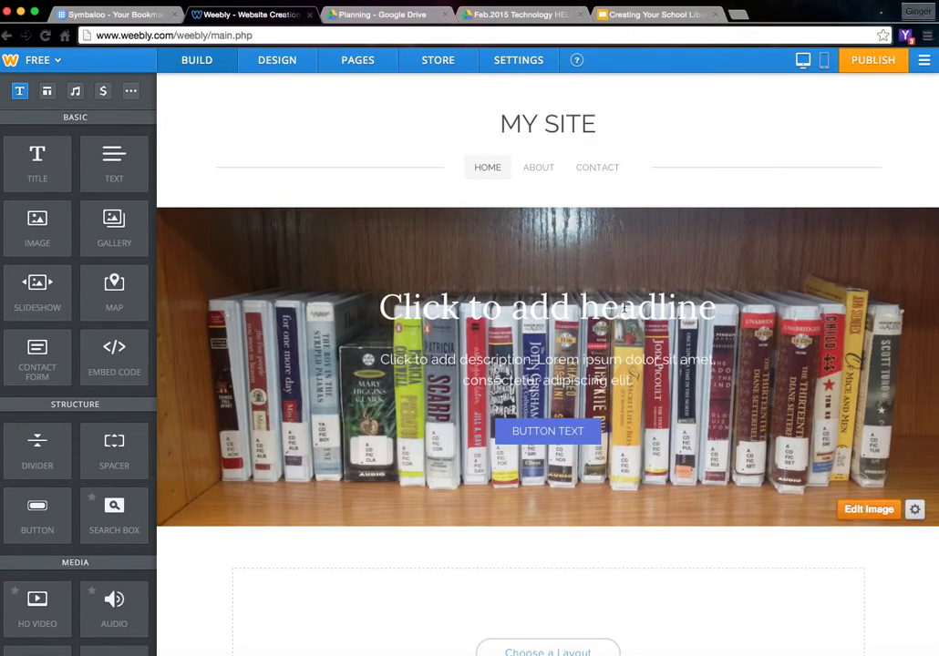
{"action": "left_click", "coordinate": [625, 310]}
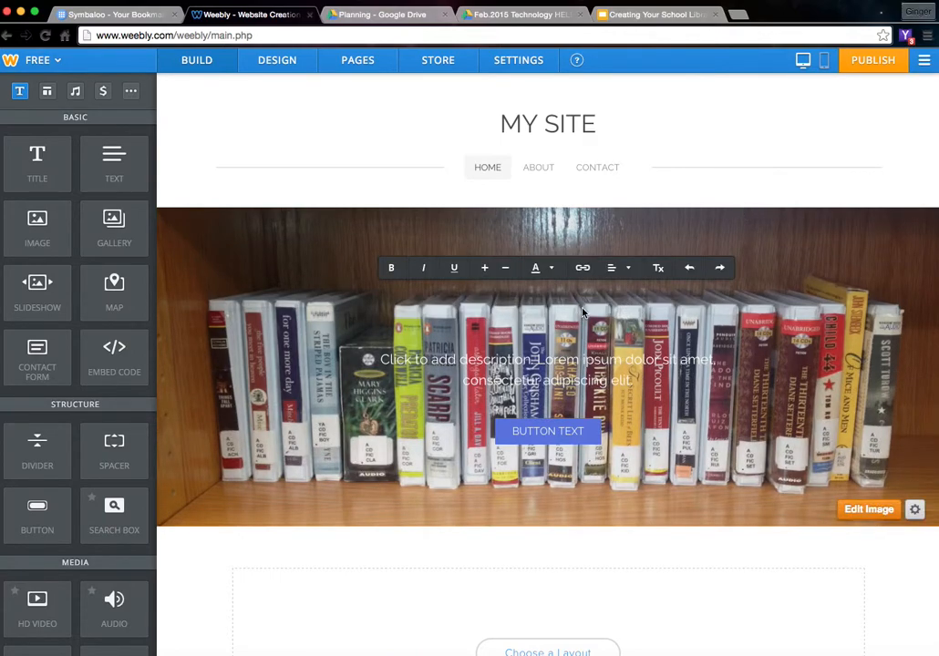
{"action": "left_click", "coordinate": [585, 314]}
{"action": "left_click", "coordinate": [584, 314]}
{"action": "type", "text": "WELCOME"}
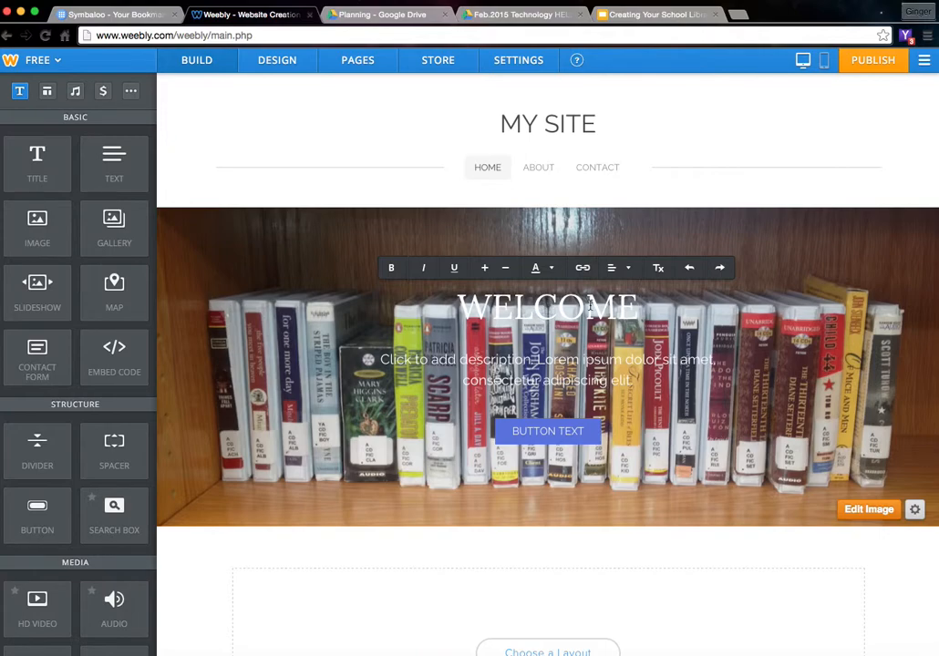
- Make the WELCOME headline bold dark red and adjust its font size
{"action": "left_click_drag", "start_coordinate": [634, 310], "coordinate": [457, 310]}
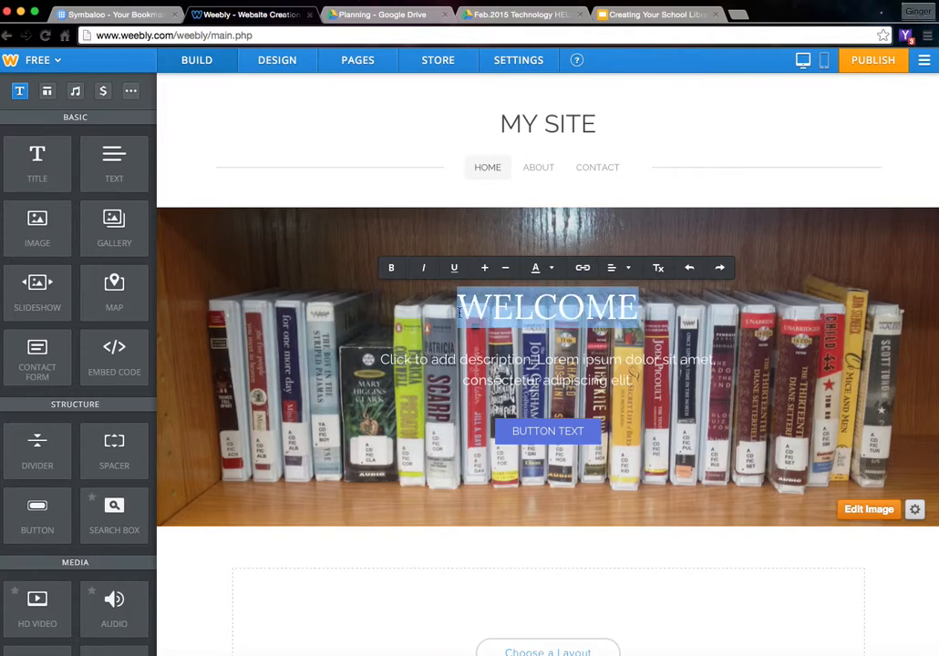
{"action": "left_click", "coordinate": [550, 270]}
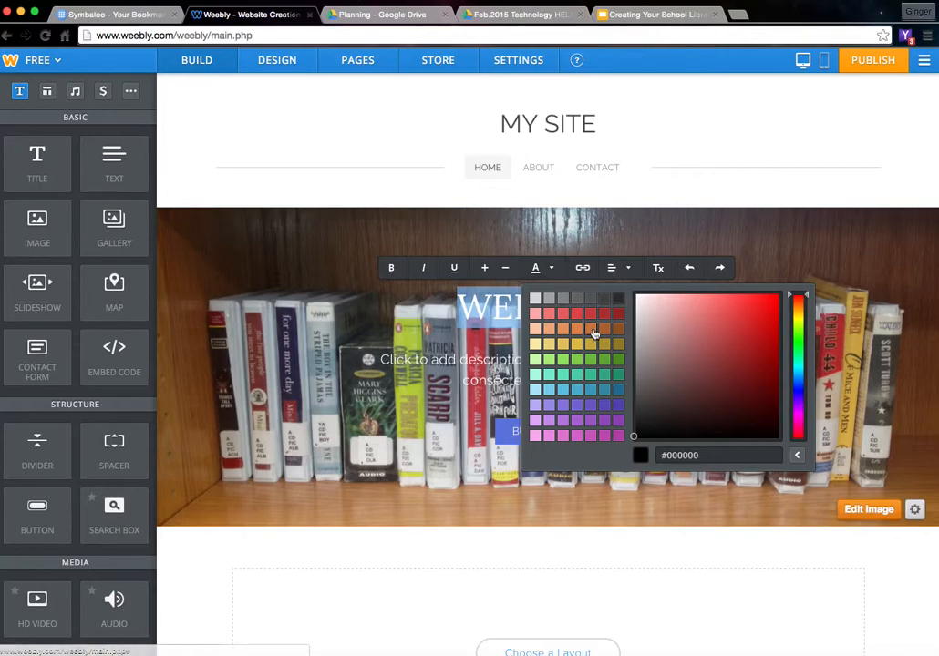
{"action": "left_click", "coordinate": [619, 317]}
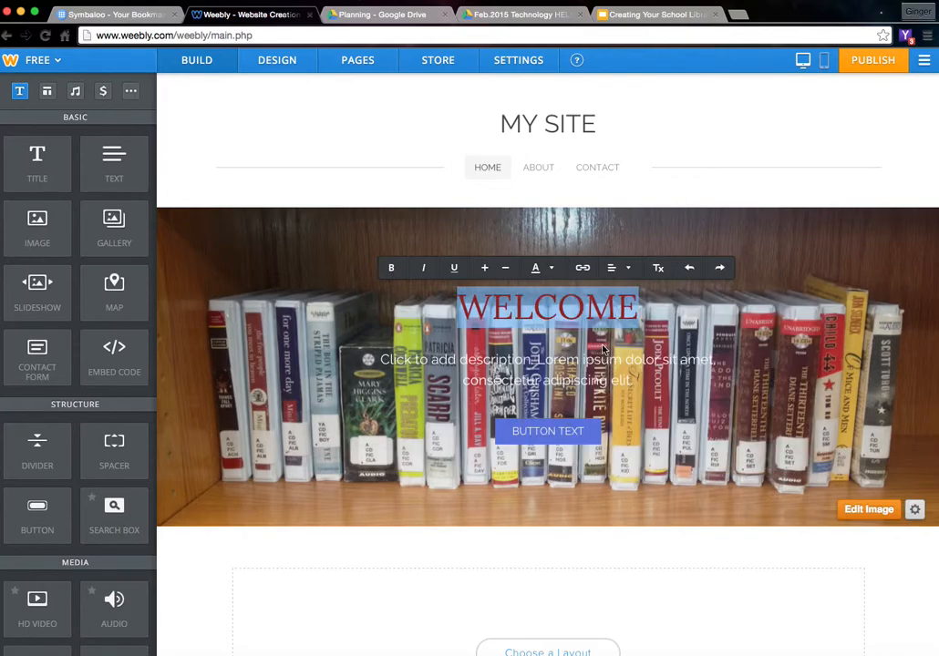
{"action": "left_click", "coordinate": [492, 274]}
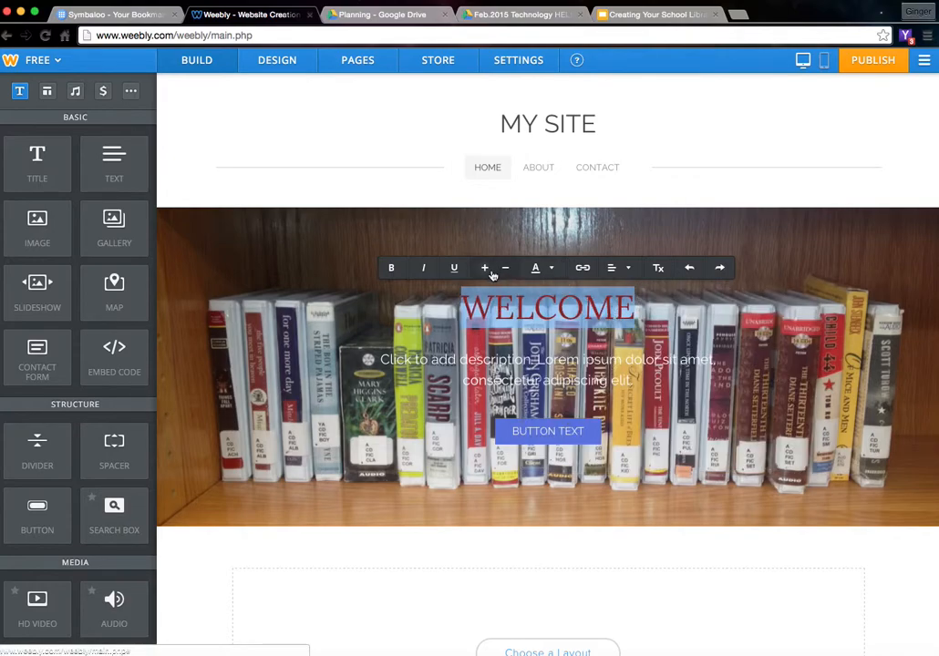
{"action": "left_click", "coordinate": [503, 270]}
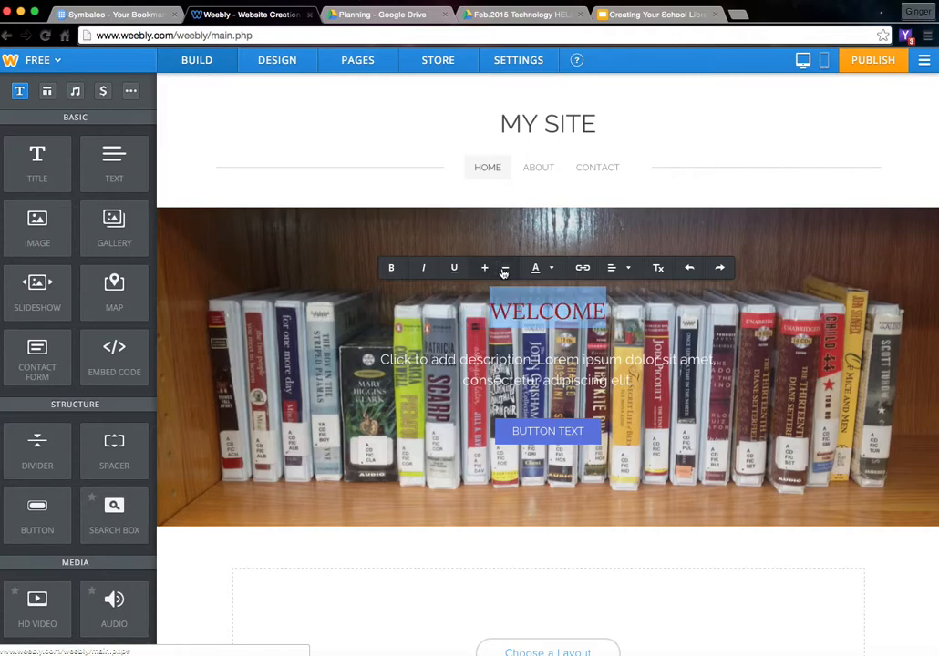
{"action": "left_click", "coordinate": [503, 272]}
{"action": "left_click", "coordinate": [503, 273]}
{"action": "left_click", "coordinate": [485, 268]}
{"action": "left_click", "coordinate": [485, 268]}
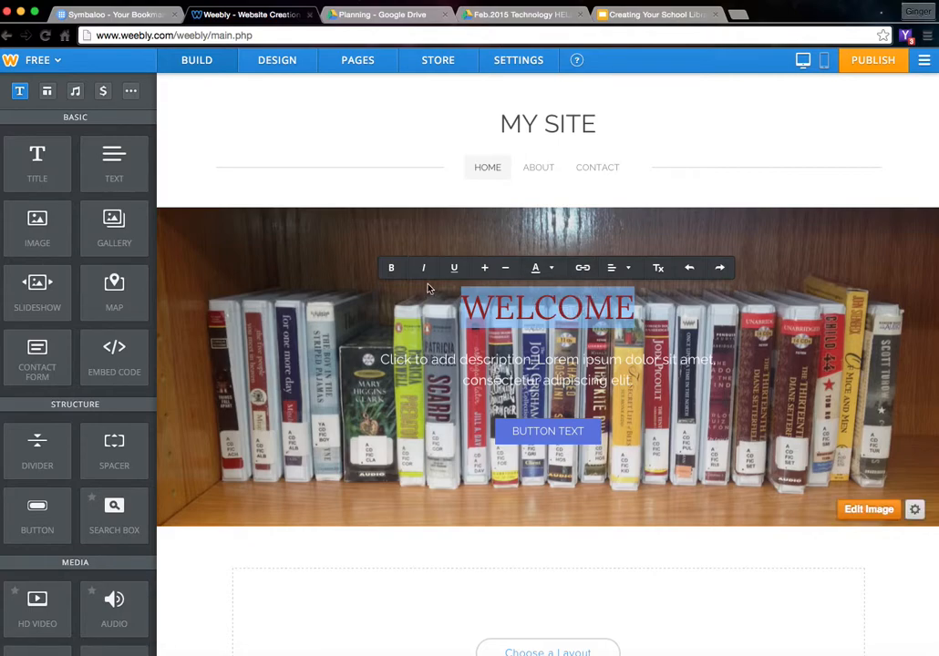
{"action": "left_click", "coordinate": [394, 269]}
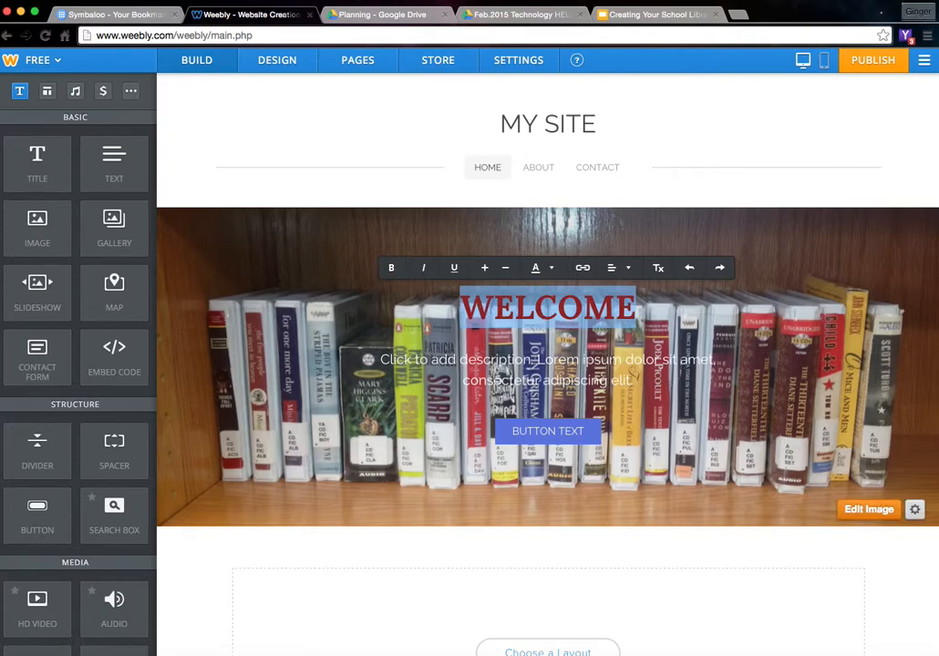
- Replace the description text with 'Click the tabs to navigate our site!'
{"action": "left_click", "coordinate": [609, 366]}
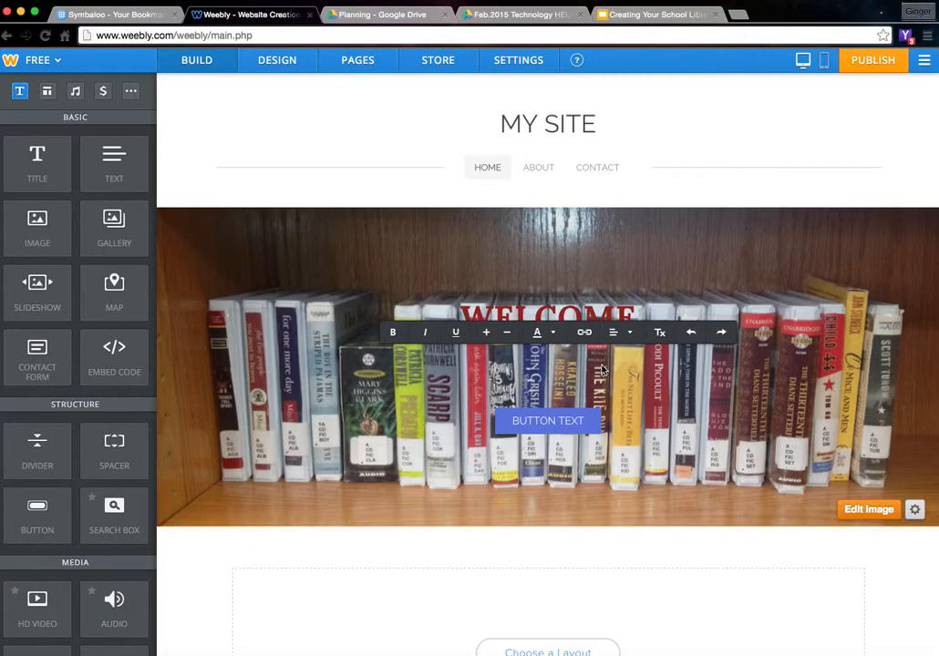
{"action": "type", "text": "Click the"}
{"action": "type", "text": " tabl"}
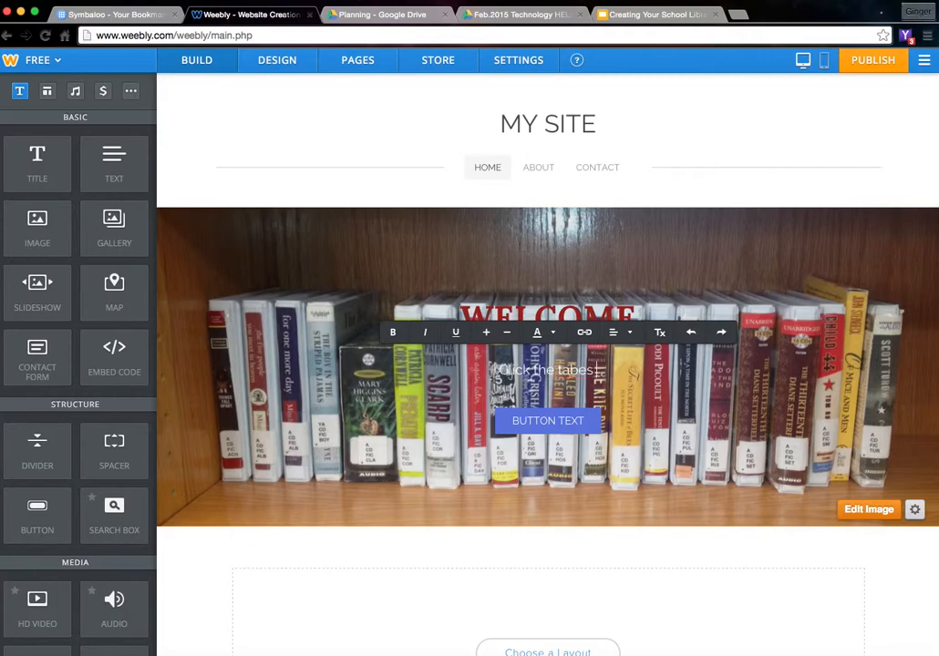
{"action": "key", "text": "BackSpace"}
{"action": "type", "text": "s to na"}
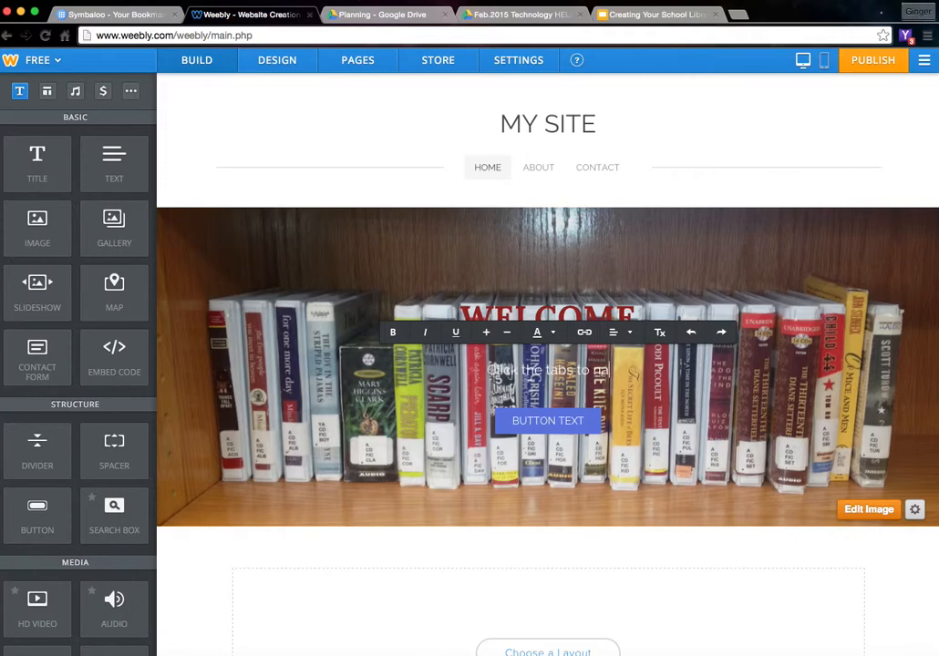
{"action": "type", "text": "vigate our site!"}
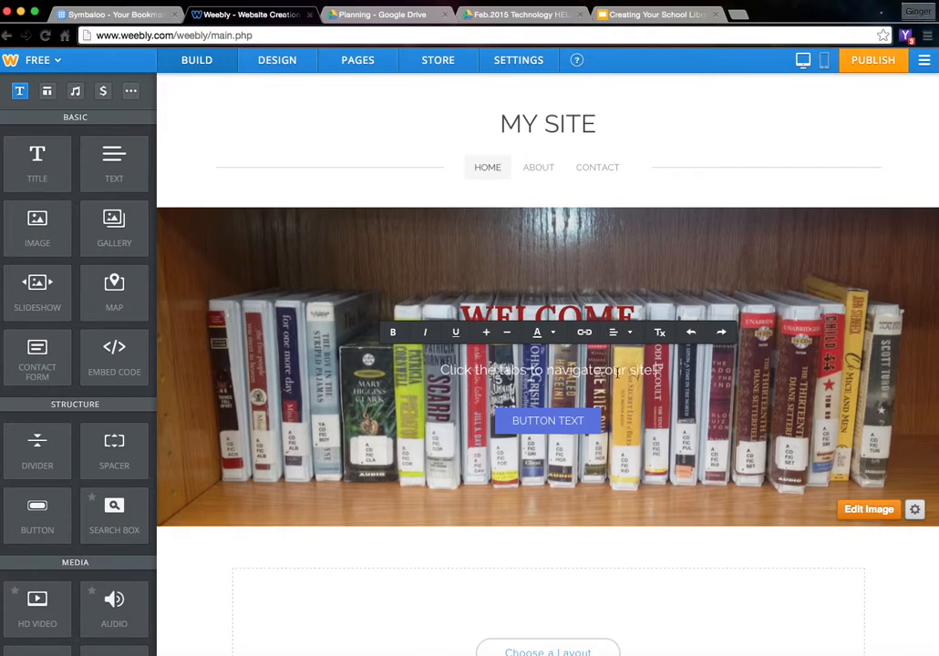
- Make the description line red and bold
{"action": "left_click_drag", "start_coordinate": [660, 370], "coordinate": [432, 373]}
{"action": "left_click", "coordinate": [537, 335]}
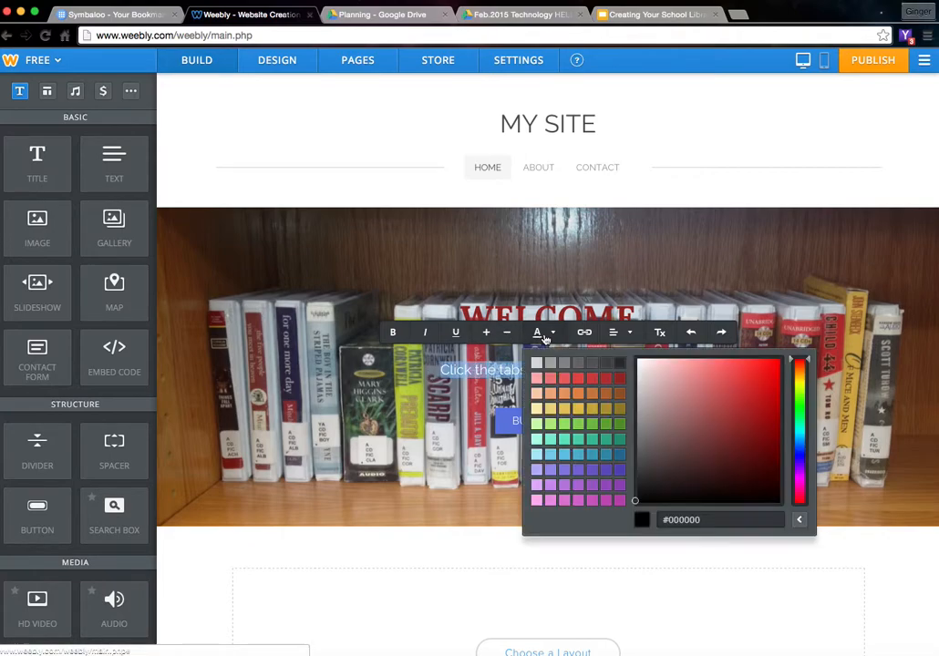
{"action": "left_click", "coordinate": [623, 371]}
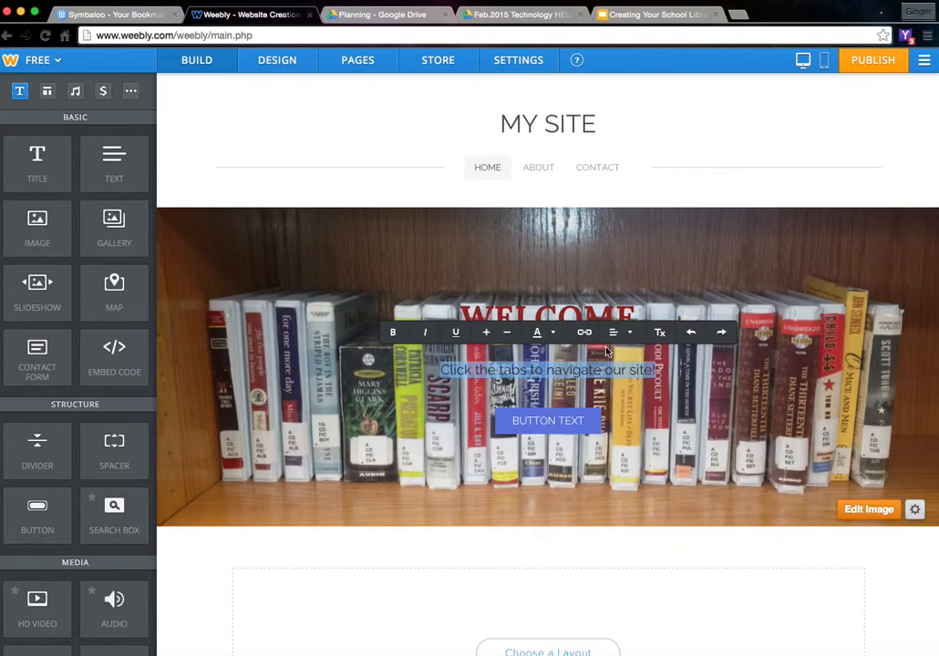
{"action": "left_click", "coordinate": [537, 332]}
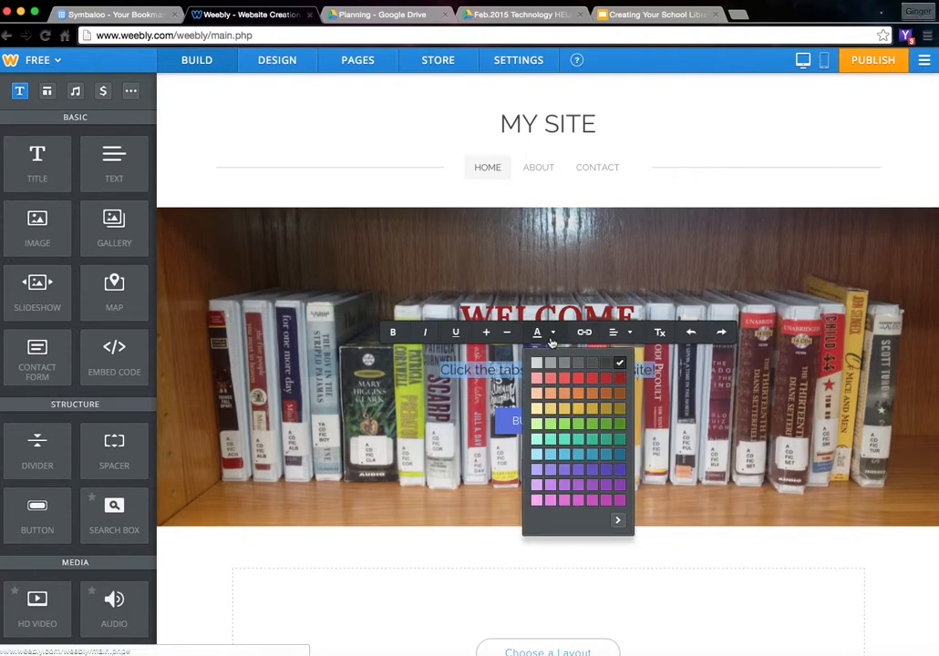
{"action": "left_click", "coordinate": [620, 379]}
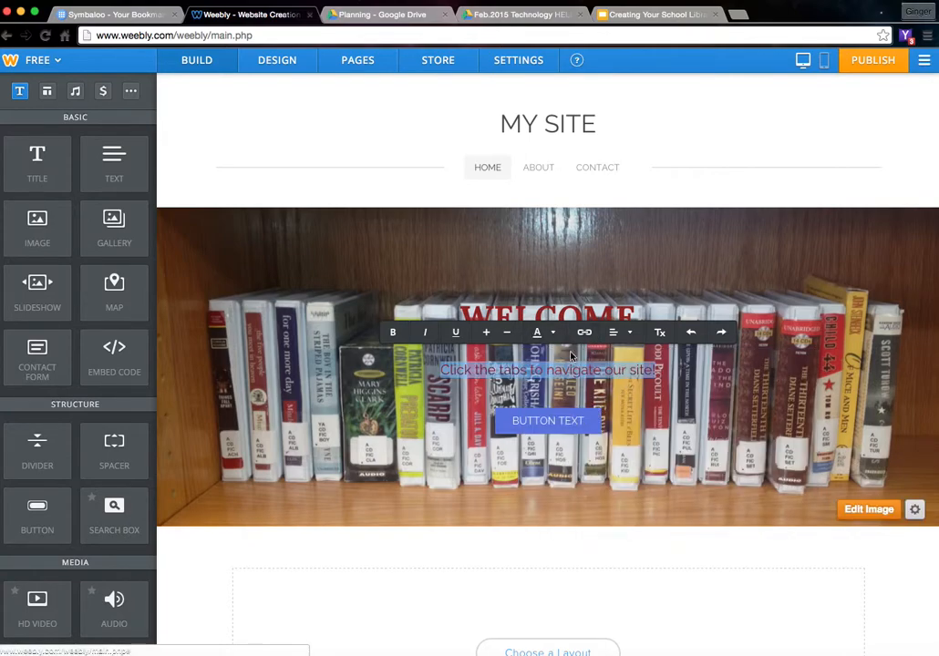
{"action": "left_click", "coordinate": [688, 369]}
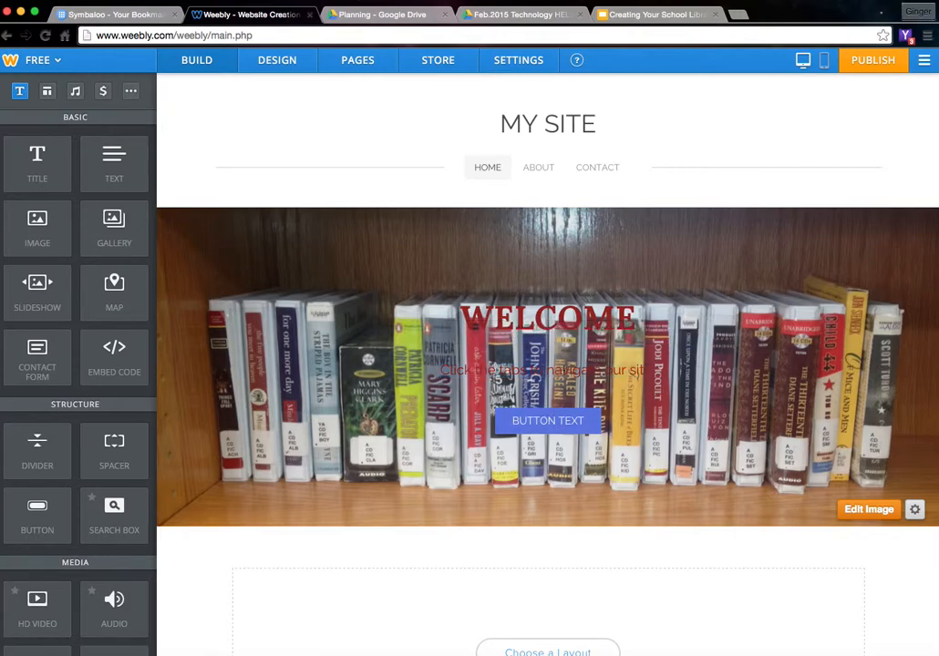
{"action": "left_click_drag", "start_coordinate": [569, 371], "coordinate": [464, 371]}
{"action": "left_click_drag", "start_coordinate": [615, 371], "coordinate": [651, 371]}
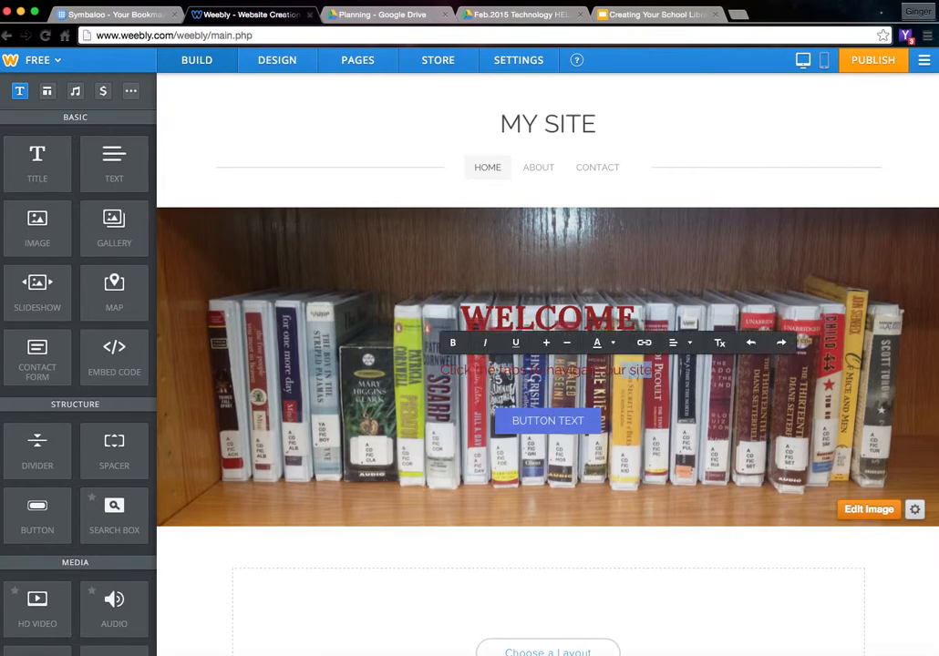
{"action": "left_click", "coordinate": [455, 343]}
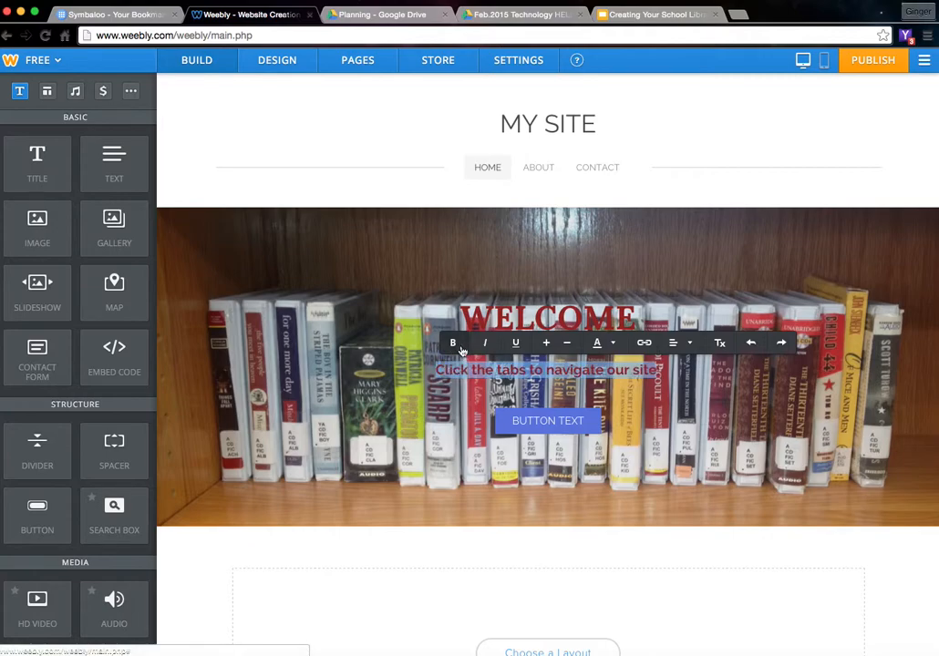
{"action": "left_click", "coordinate": [550, 419]}
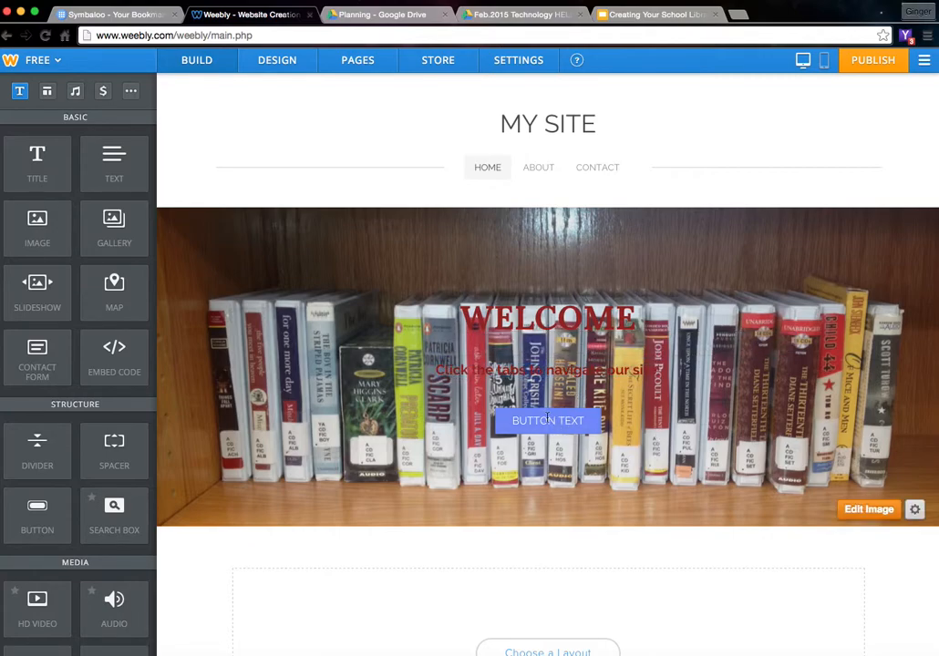
- Relabel the banner button from BUTTON TEXT to DIRECTORY, leaving its link unchanged
{"action": "left_click", "coordinate": [588, 425]}
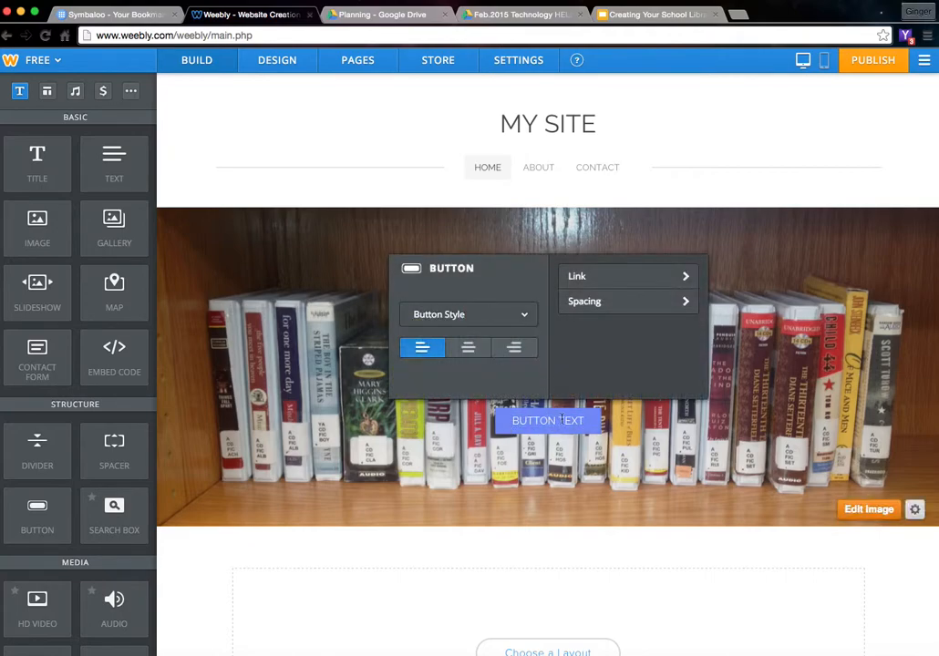
{"action": "left_click_drag", "start_coordinate": [584, 420], "coordinate": [514, 420]}
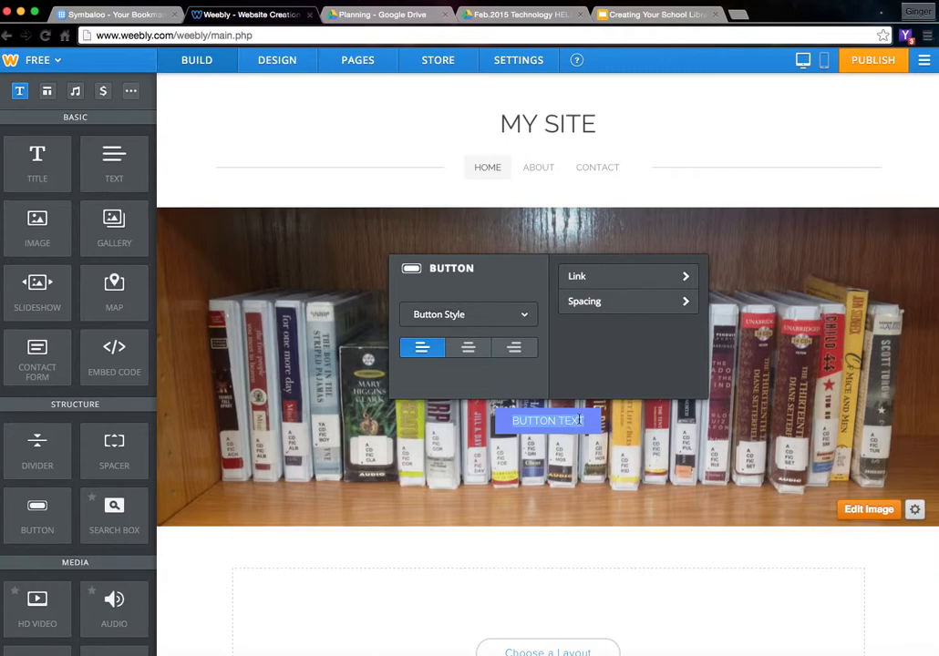
{"action": "type", "text": "DIRECTORY"}
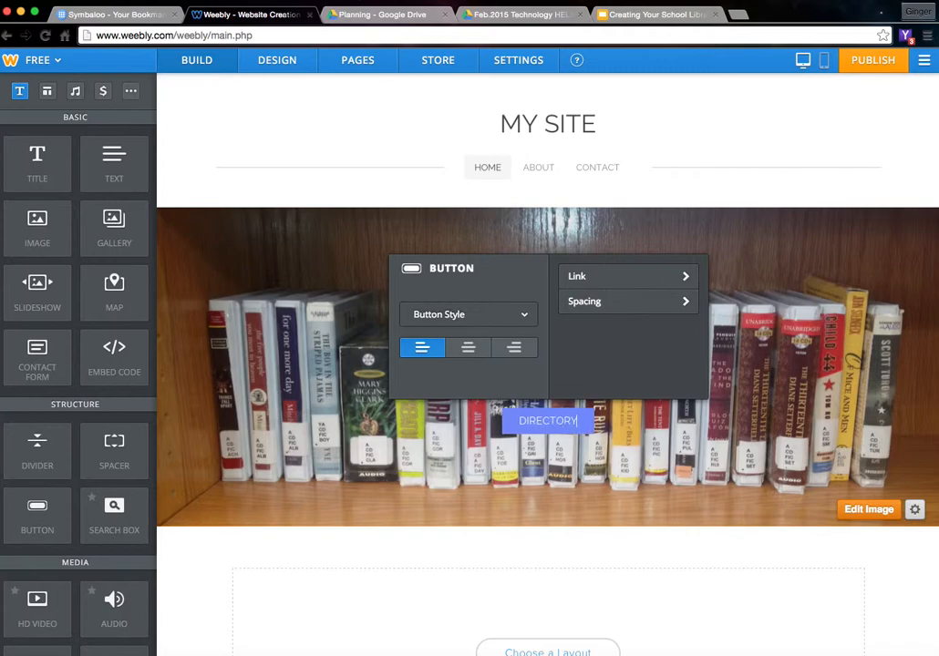
{"action": "left_click", "coordinate": [622, 276]}
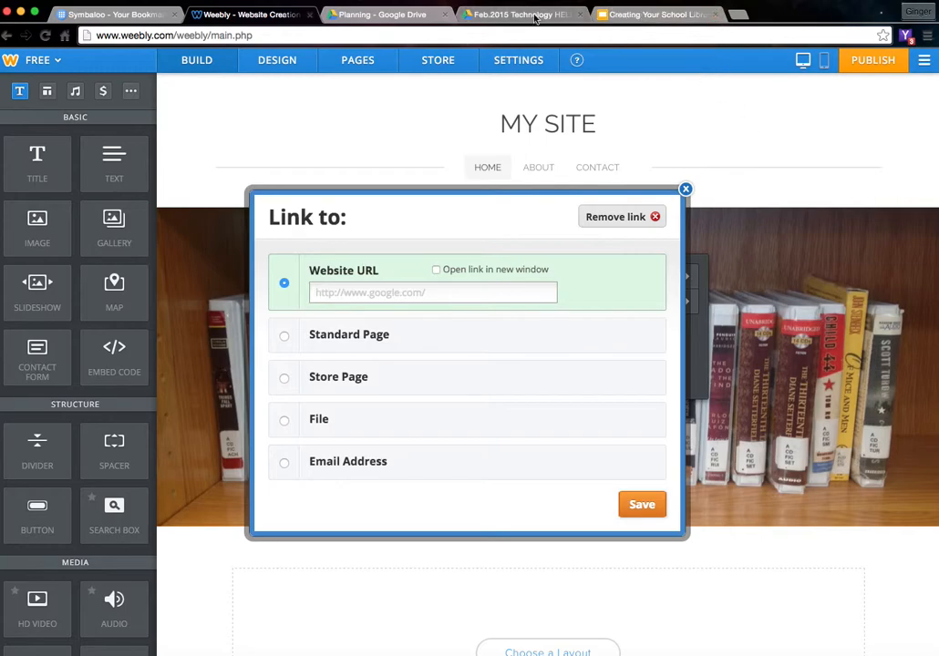
{"action": "left_click", "coordinate": [685, 189]}
{"action": "left_click", "coordinate": [672, 459]}
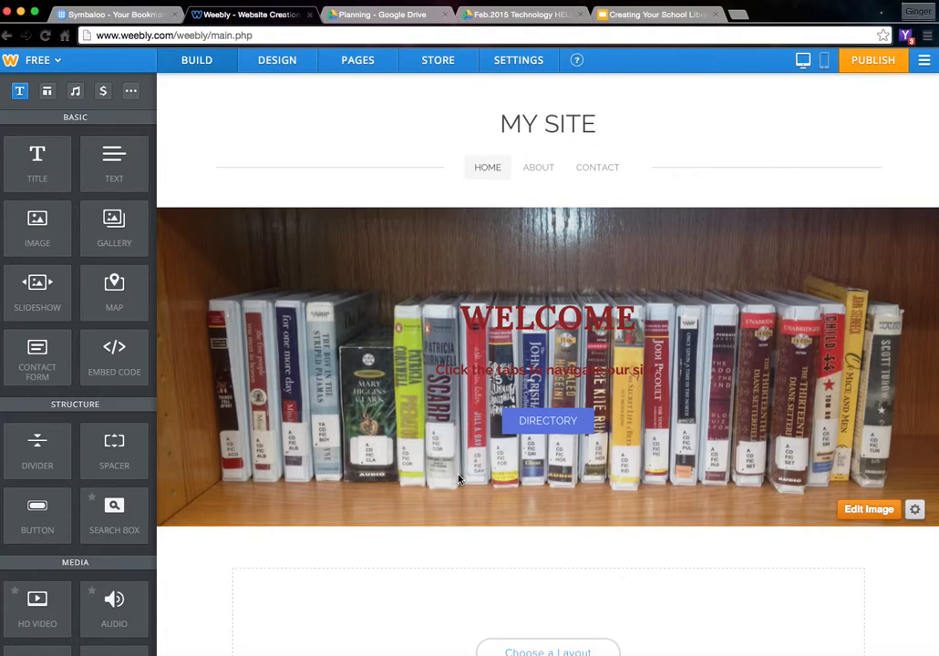
{"action": "mouse_move", "coordinate": [550, 138]}
- On the About page, set the header background to the volleyball photo, saved for this page only
{"action": "left_click", "coordinate": [534, 169]}
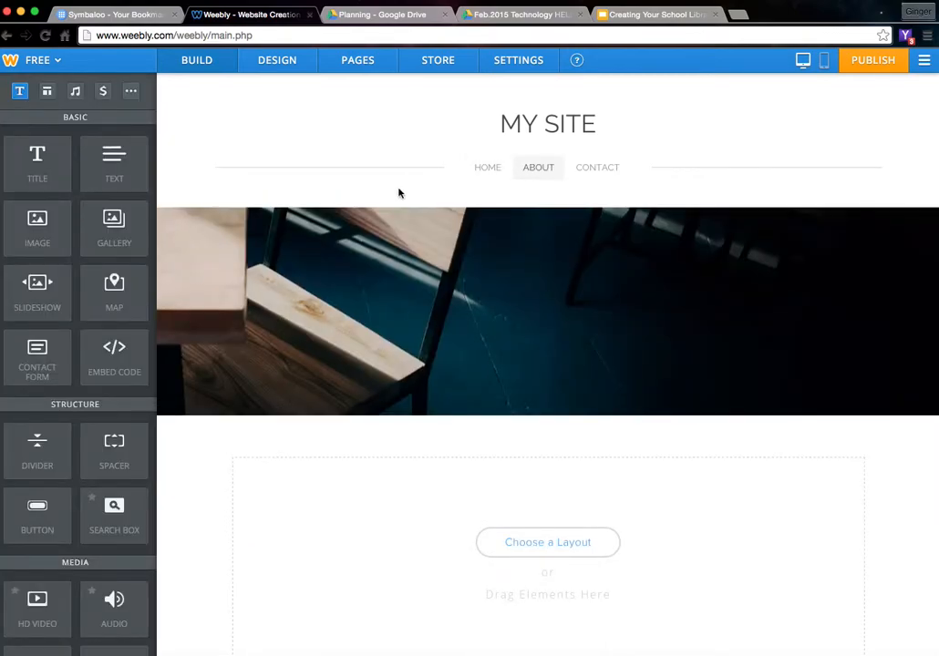
{"action": "mouse_move", "coordinate": [427, 265]}
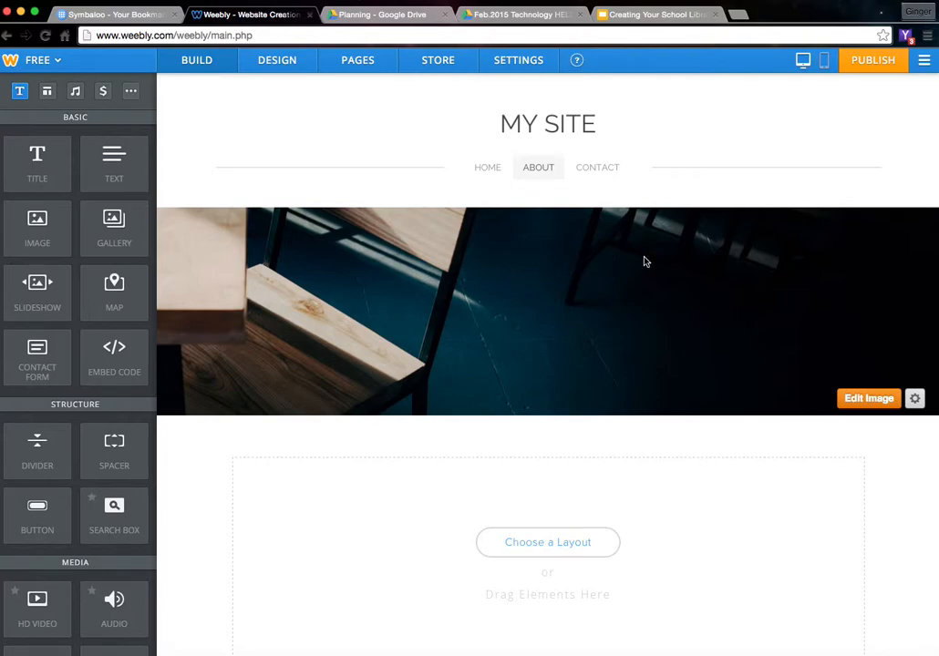
{"action": "left_click", "coordinate": [859, 398]}
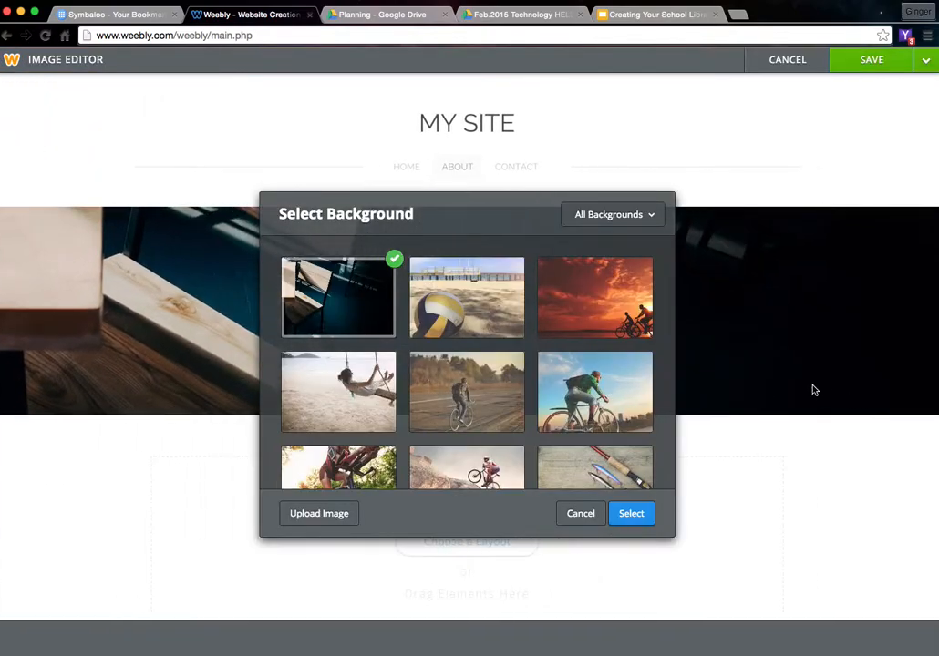
{"action": "left_click", "coordinate": [466, 317]}
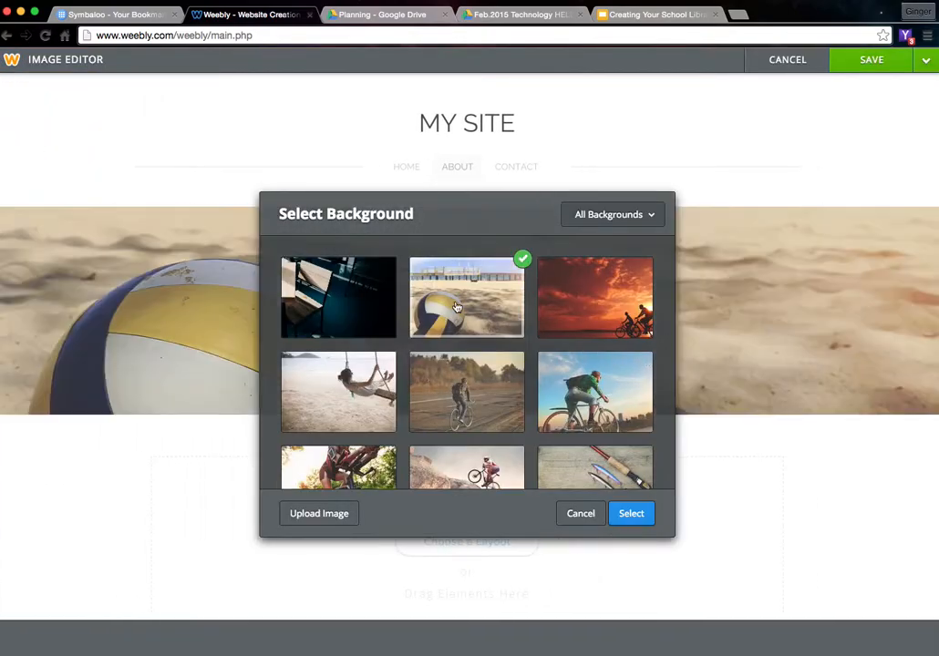
{"action": "left_click", "coordinate": [632, 514]}
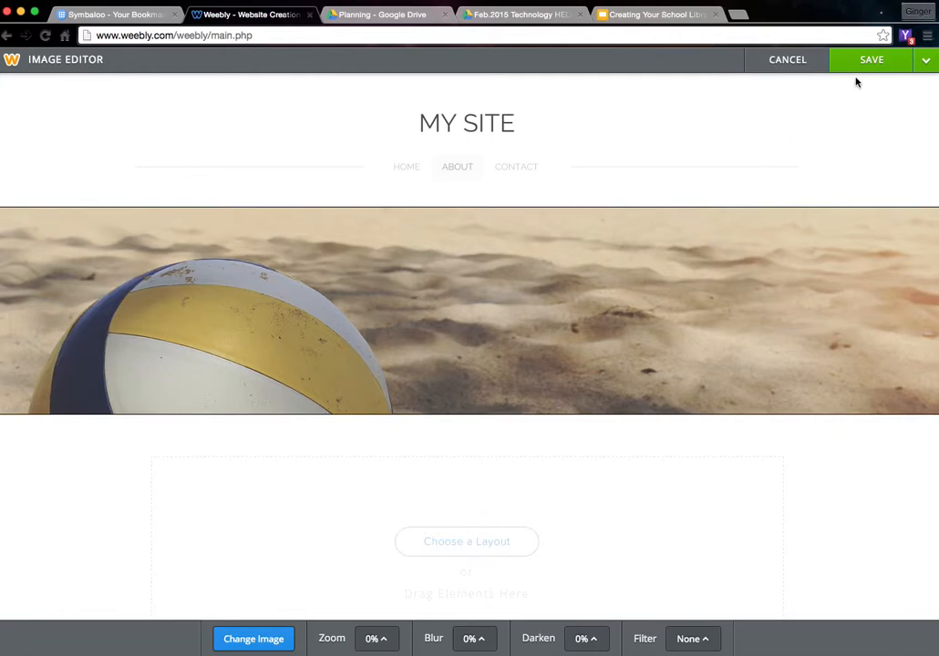
{"action": "mouse_move", "coordinate": [867, 66]}
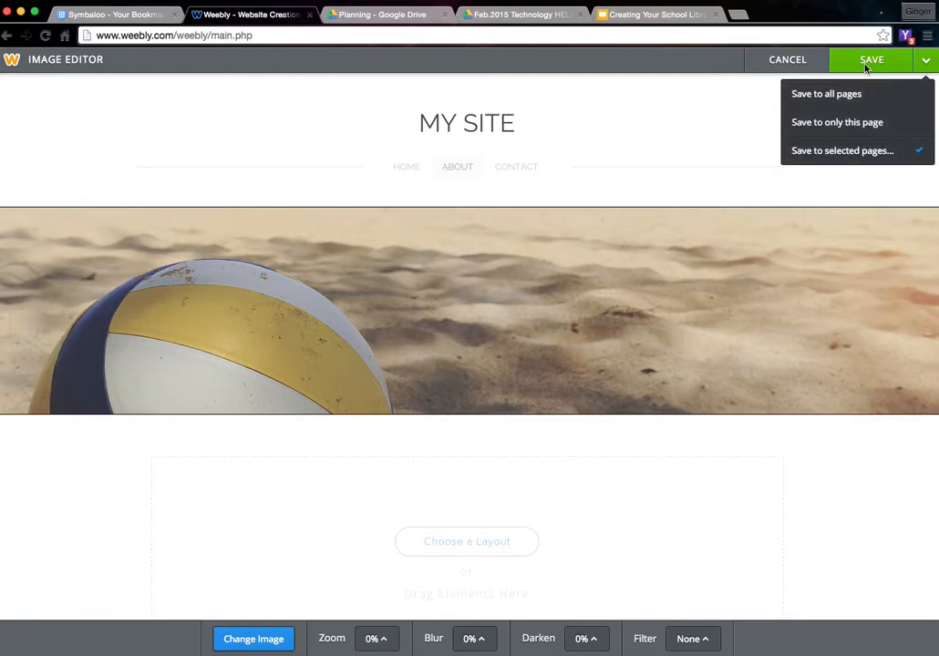
{"action": "left_click", "coordinate": [835, 122]}
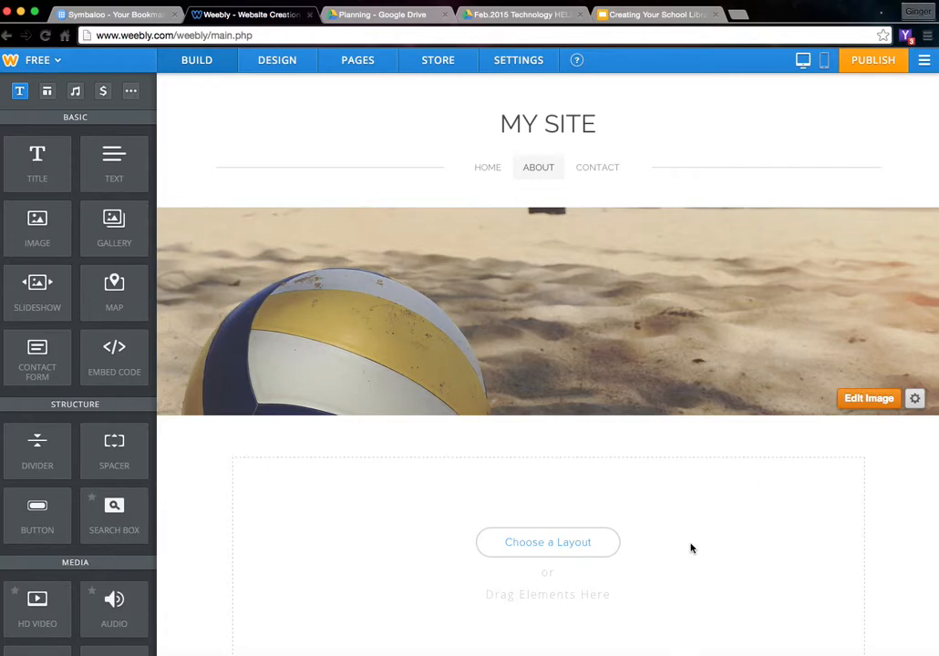
{"action": "left_click", "coordinate": [536, 544]}
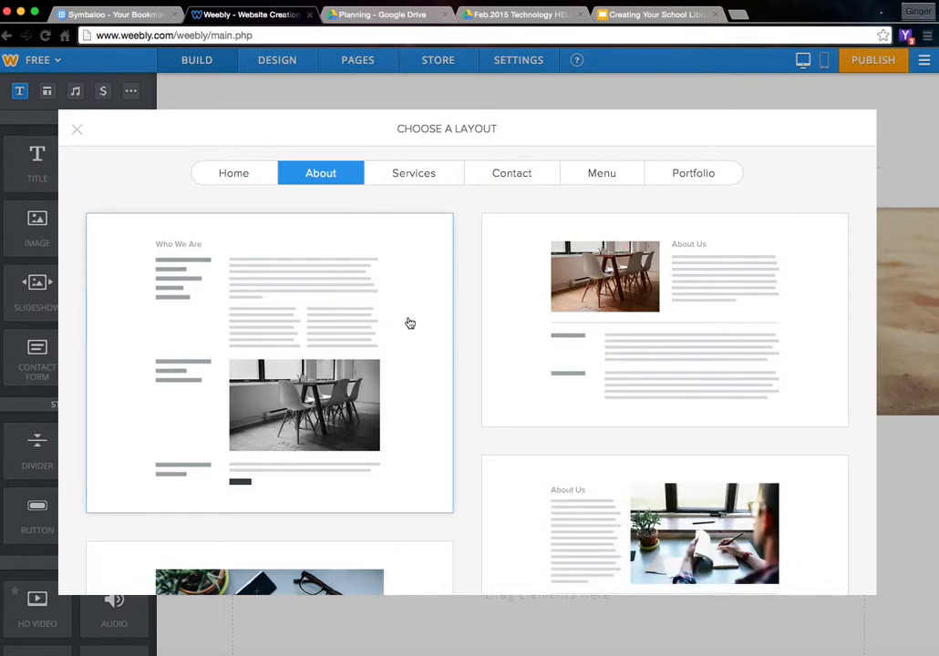
{"action": "scroll", "coordinate": [524, 398], "scroll_direction": "down", "scroll_amount": 5}
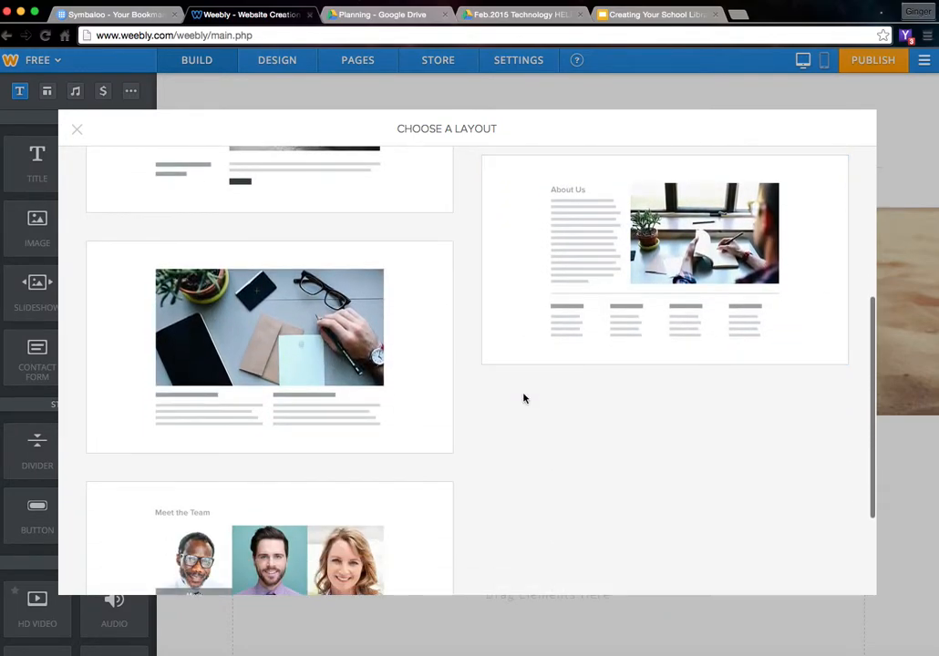
{"action": "scroll", "coordinate": [524, 398], "scroll_direction": "down", "scroll_amount": 3}
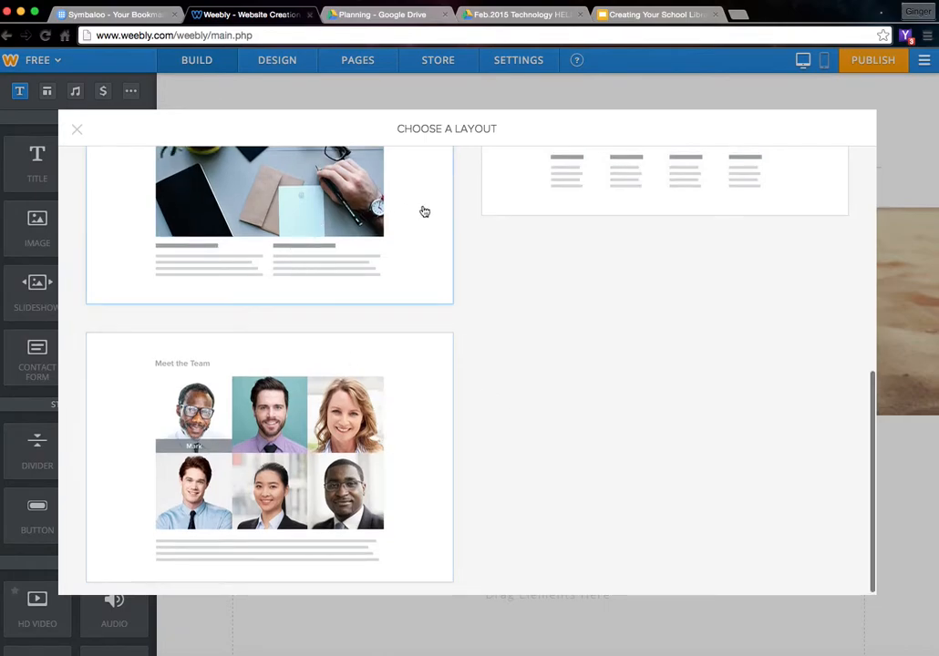
{"action": "scroll", "coordinate": [504, 315], "scroll_direction": "up", "scroll_amount": 8}
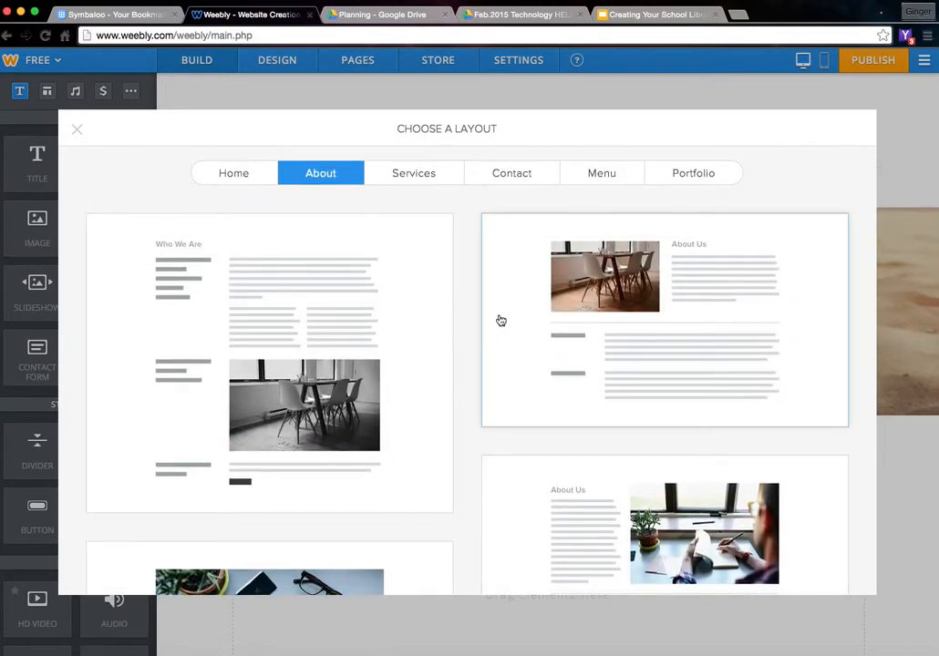
{"action": "left_click", "coordinate": [77, 132]}
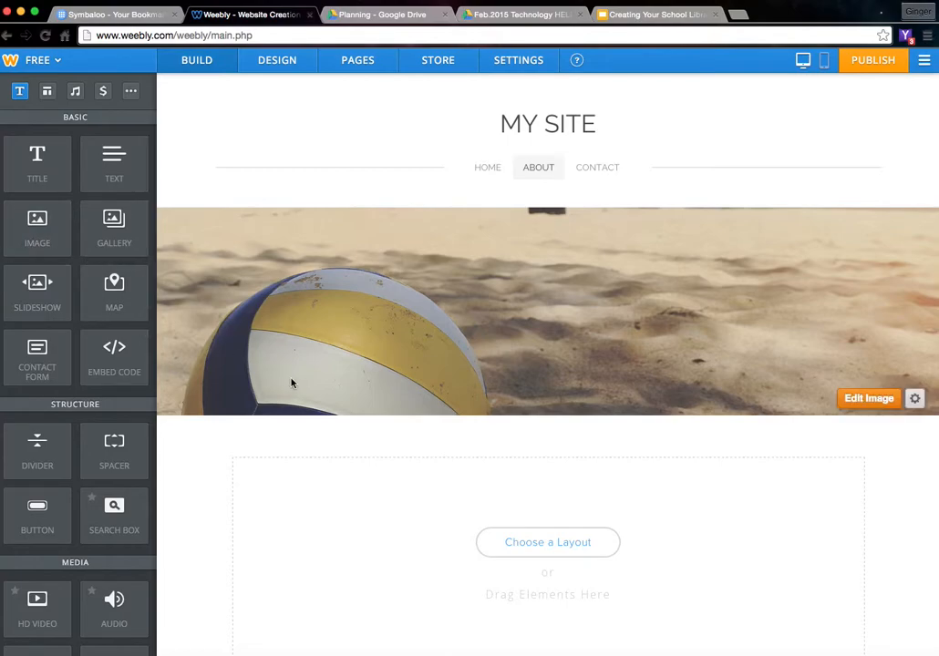
- Add a centred 'Sports Page' title below the About page header
{"action": "left_click_drag", "start_coordinate": [27, 160], "coordinate": [394, 465]}
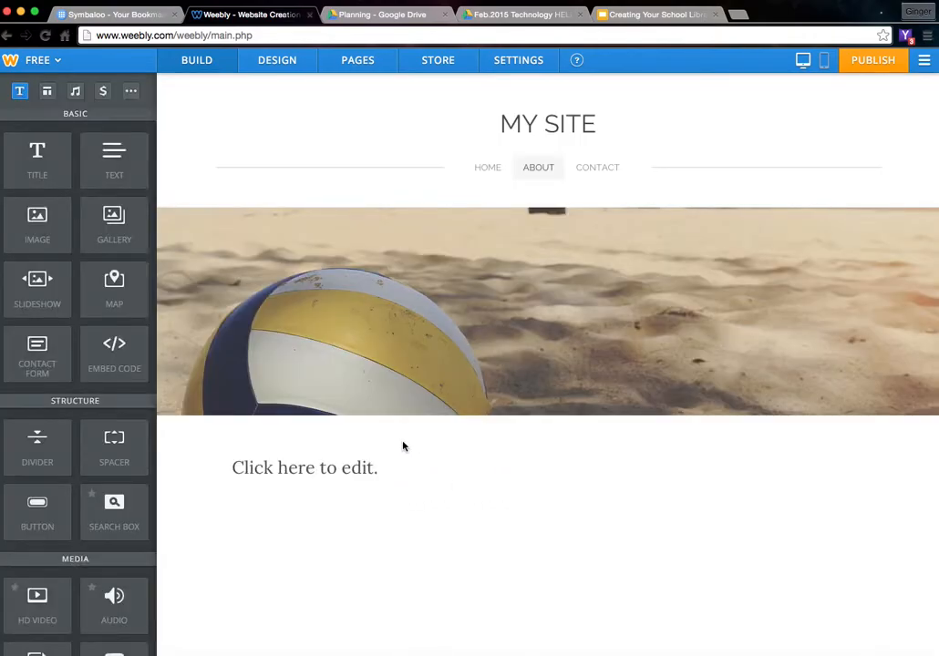
{"action": "left_click", "coordinate": [362, 469]}
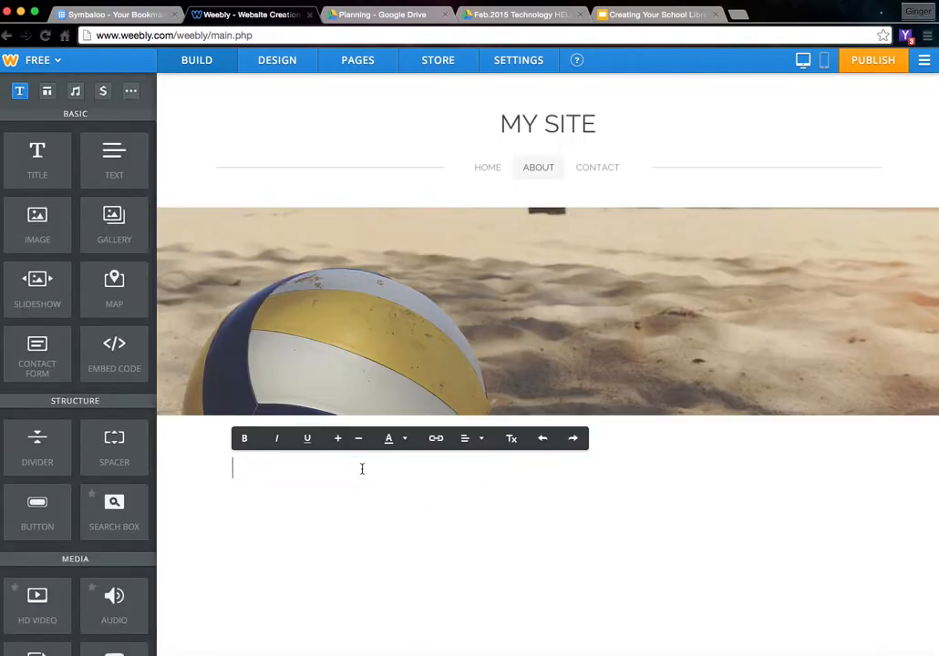
{"action": "type", "text": "Sports Page"}
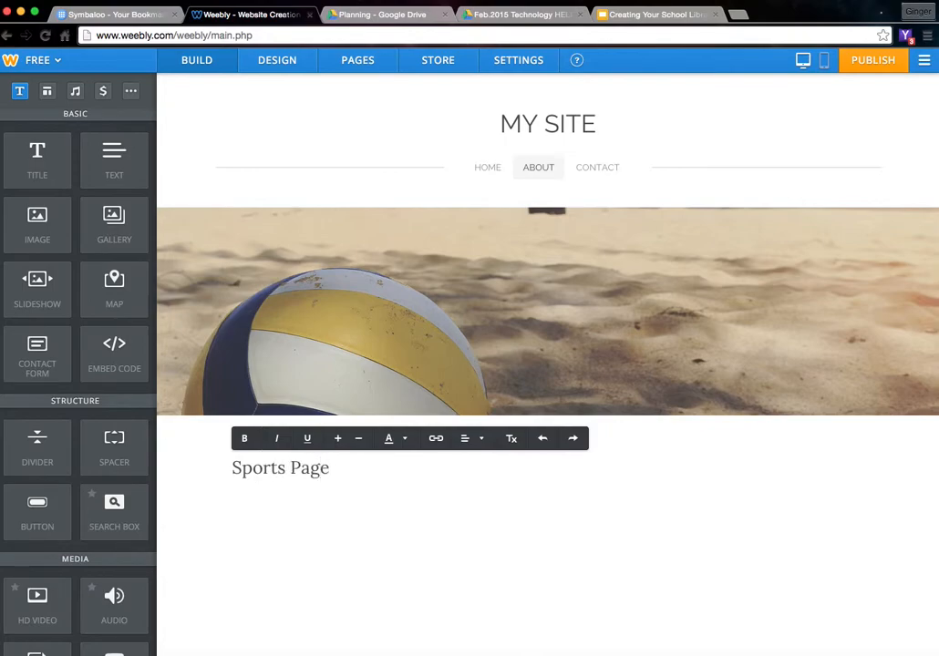
{"action": "left_click", "coordinate": [367, 505]}
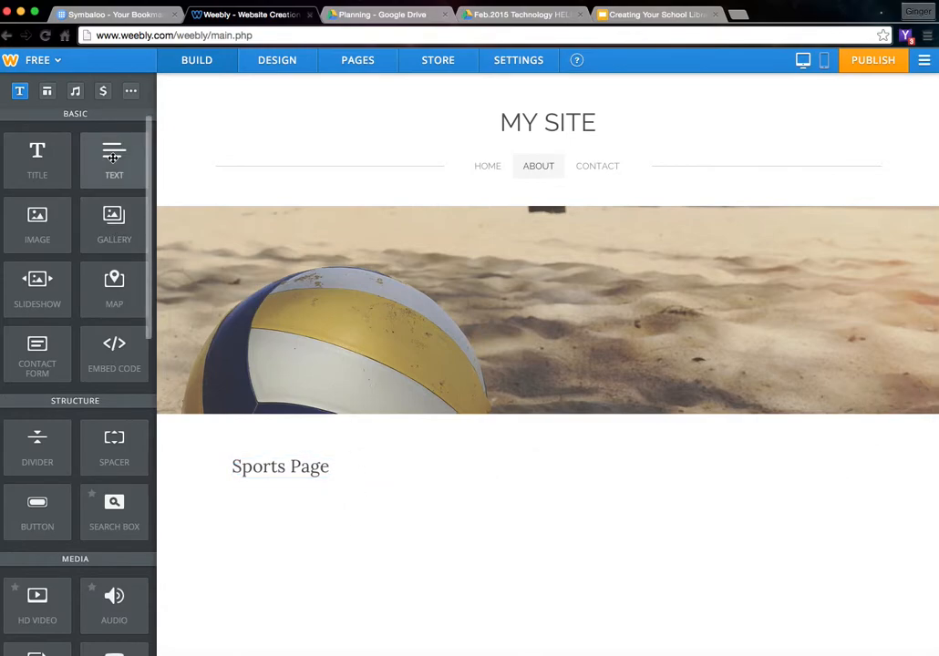
{"action": "triple_click", "coordinate": [275, 467]}
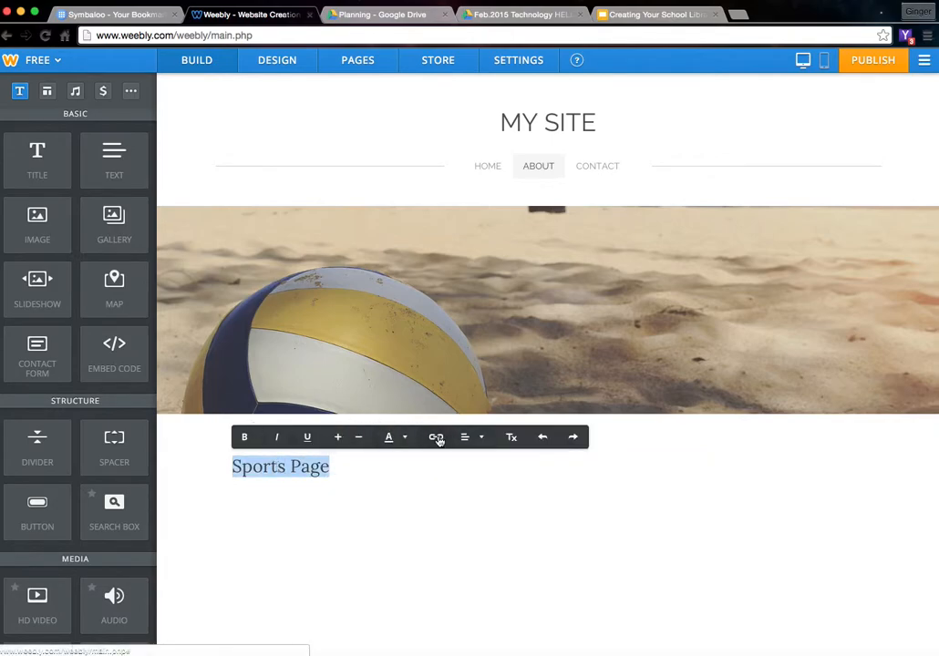
{"action": "left_click", "coordinate": [471, 438]}
{"action": "left_click", "coordinate": [473, 480]}
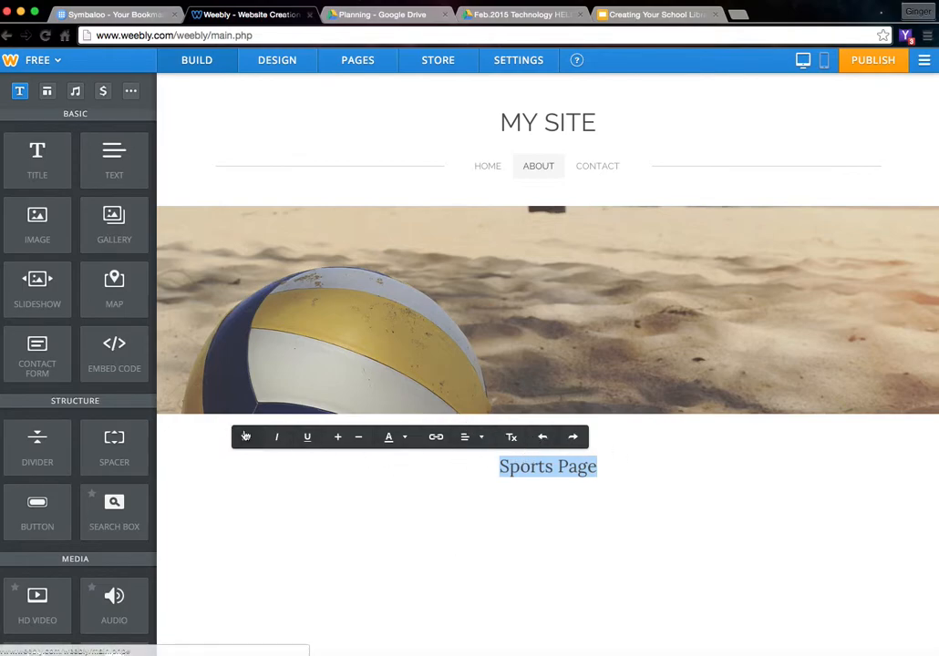
{"action": "left_click", "coordinate": [445, 504]}
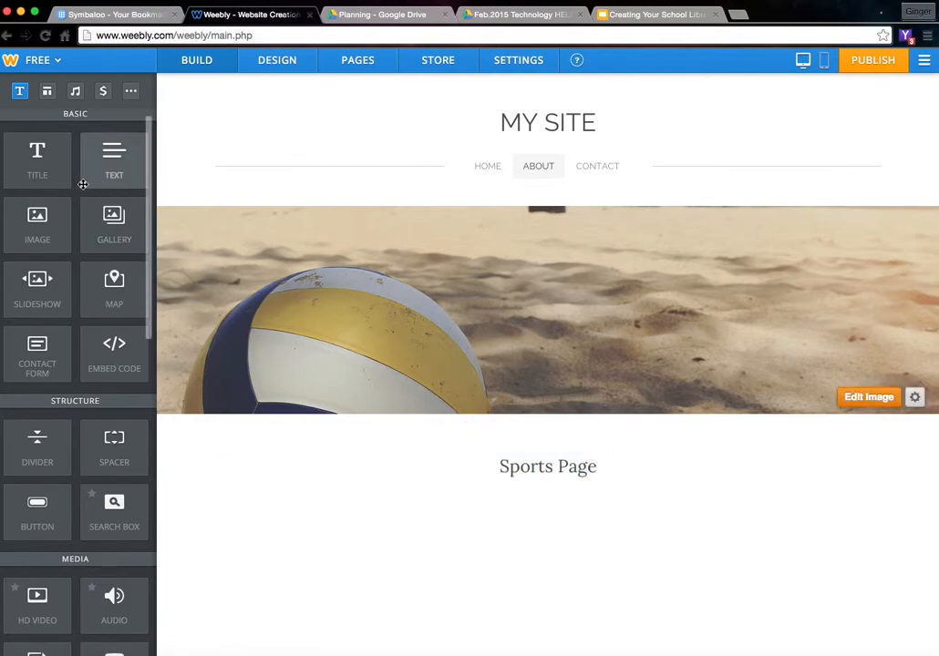
- Add an empty text block beneath the Sports Page title
{"action": "left_click_drag", "start_coordinate": [114, 155], "coordinate": [239, 466]}
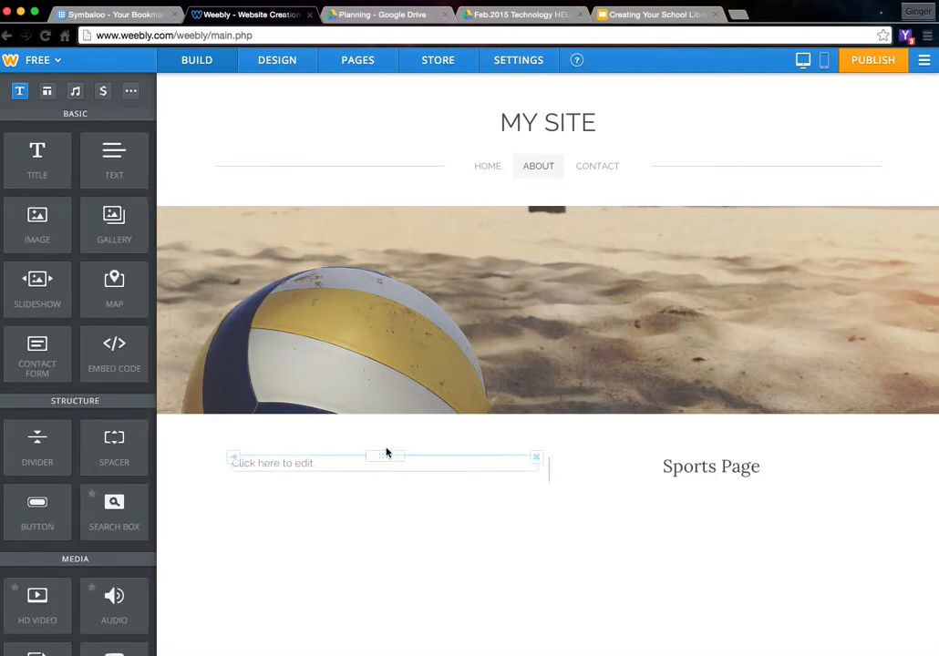
{"action": "left_click_drag", "start_coordinate": [381, 455], "coordinate": [502, 508]}
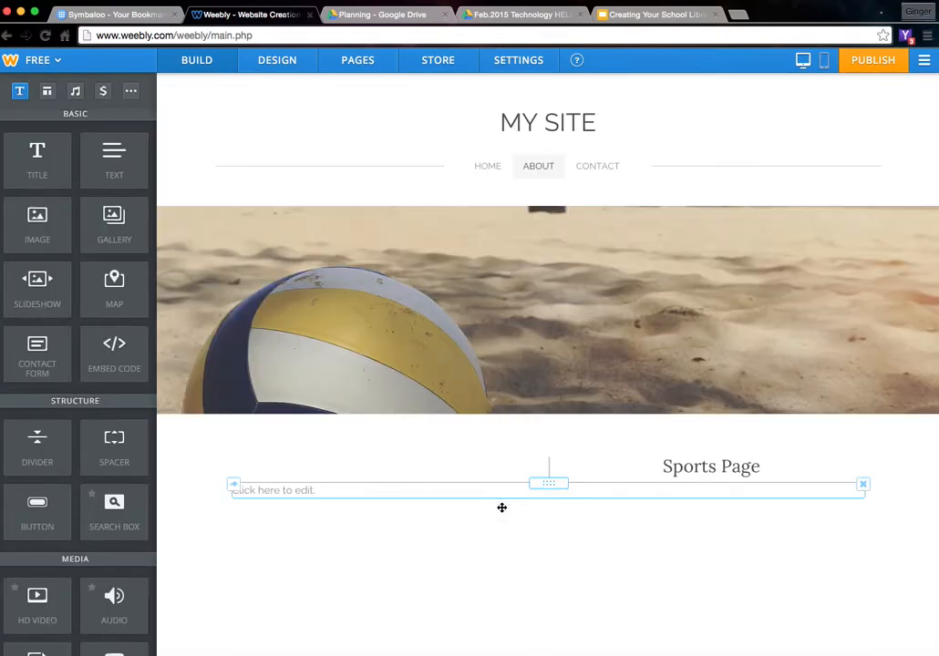
{"action": "left_click", "coordinate": [272, 489]}
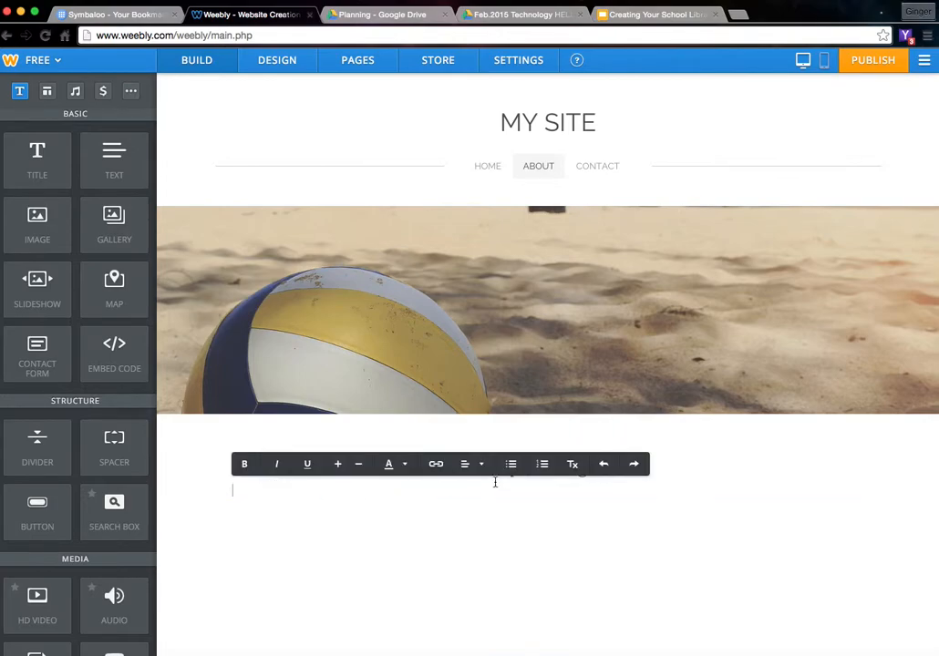
{"action": "left_click", "coordinate": [420, 510]}
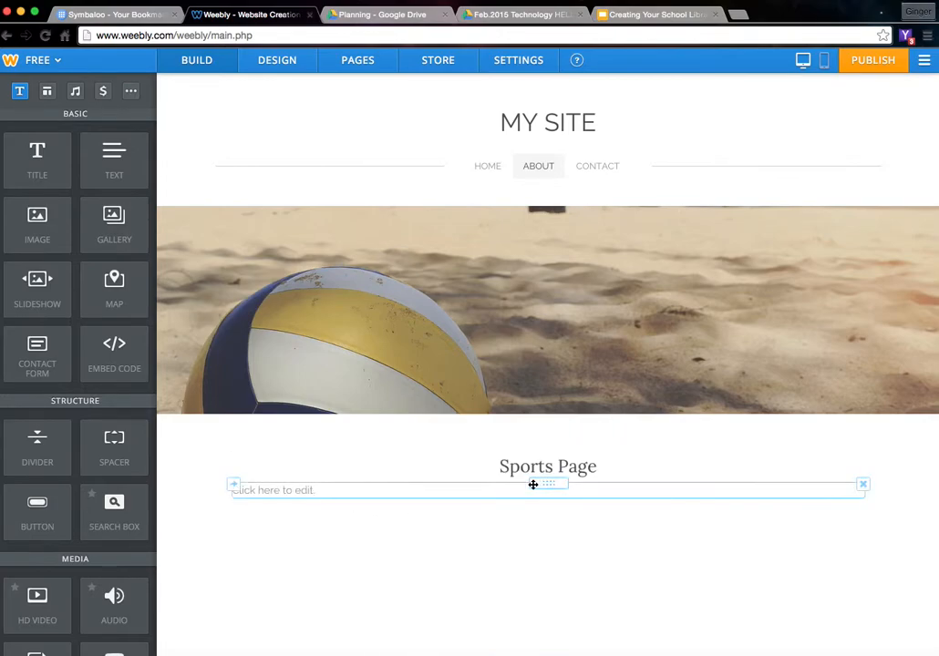
- Position the text block under the title and enter 'This page is dedicated to all the sports resources in our library'
{"action": "left_click_drag", "start_coordinate": [550, 482], "coordinate": [864, 469]}
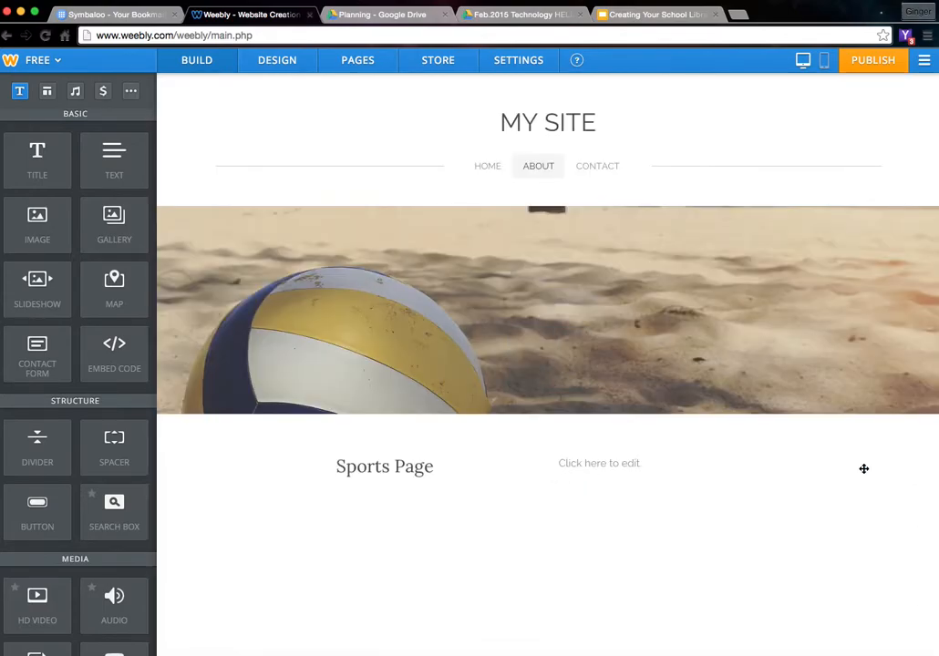
{"action": "left_click_drag", "start_coordinate": [704, 457], "coordinate": [636, 495]}
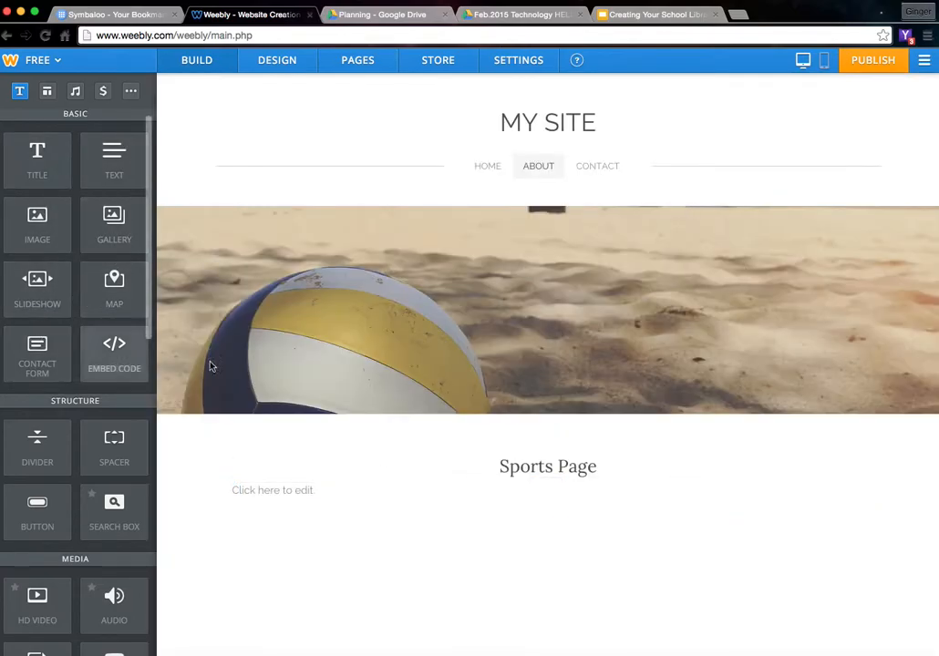
{"action": "left_click", "coordinate": [302, 490]}
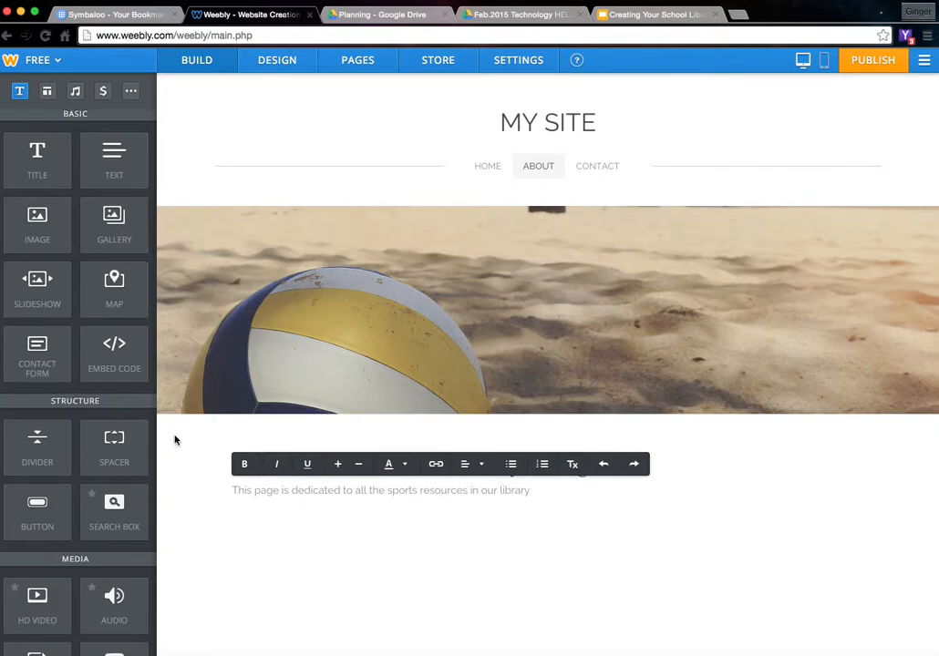
{"action": "left_click", "coordinate": [265, 534]}
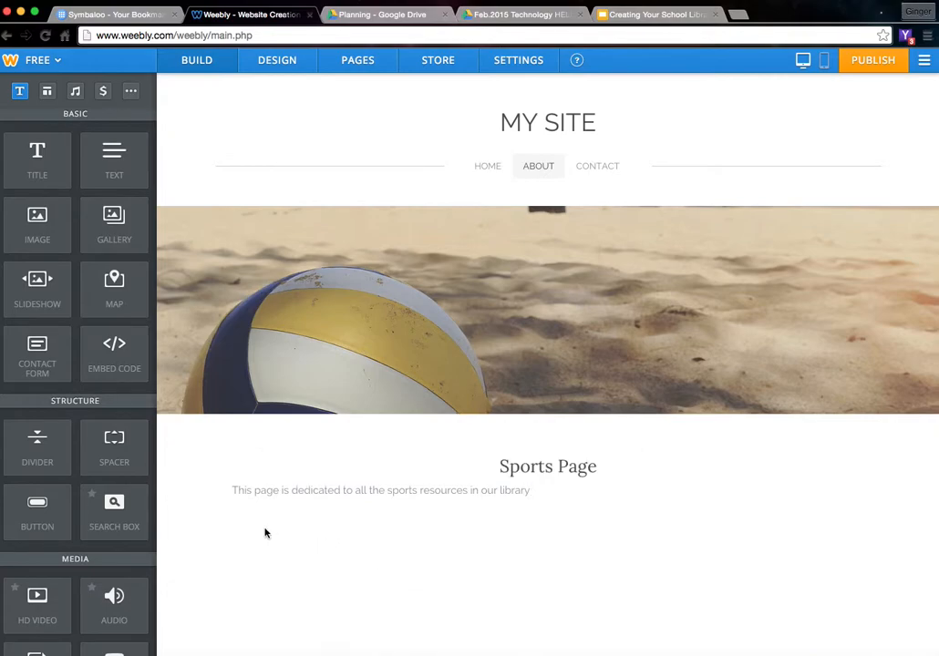
- Centre the description and add an image placeholder below it
{"action": "left_click", "coordinate": [334, 488]}
{"action": "left_click", "coordinate": [481, 465]}
{"action": "left_click", "coordinate": [477, 516]}
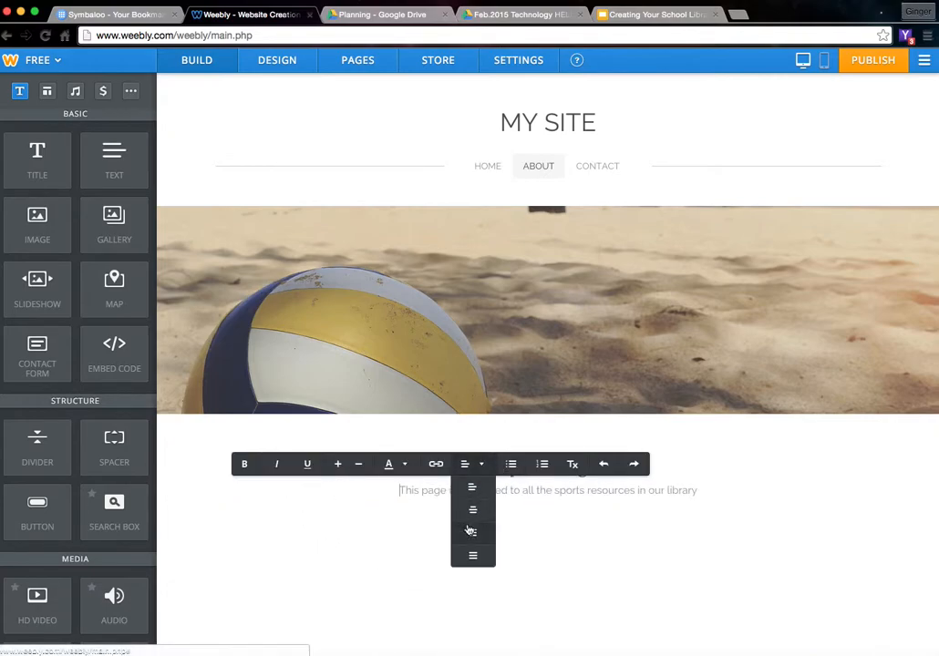
{"action": "left_click", "coordinate": [473, 531]}
{"action": "left_click", "coordinate": [474, 464]}
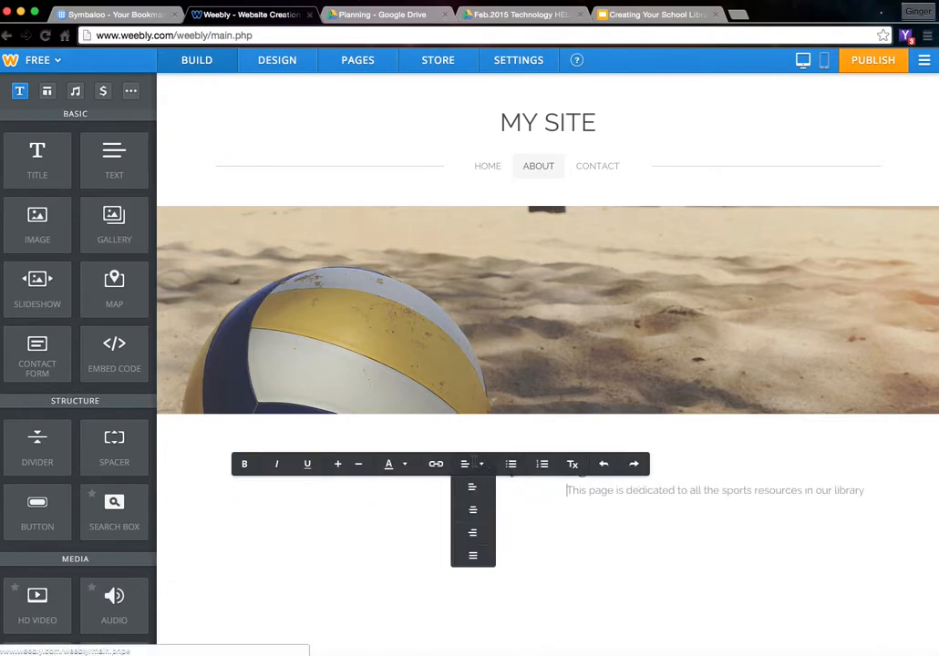
{"action": "left_click", "coordinate": [472, 509]}
{"action": "left_click", "coordinate": [321, 518]}
{"action": "left_click_drag", "start_coordinate": [38, 221], "coordinate": [383, 548]}
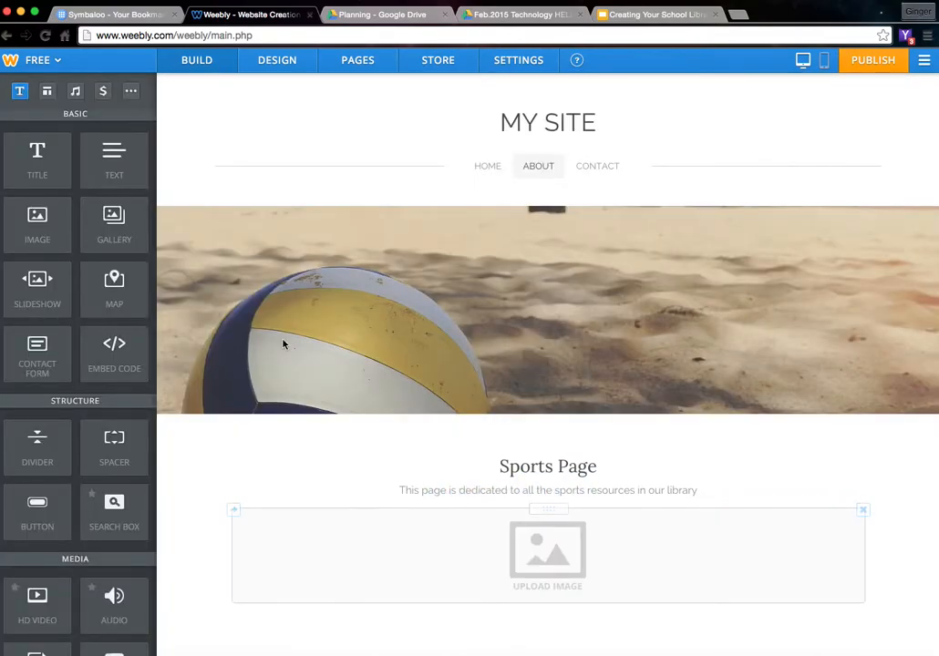
- Add two more image placeholders beside the first, closing the upload window without adding pictures
{"action": "left_click_drag", "start_coordinate": [38, 221], "coordinate": [245, 550]}
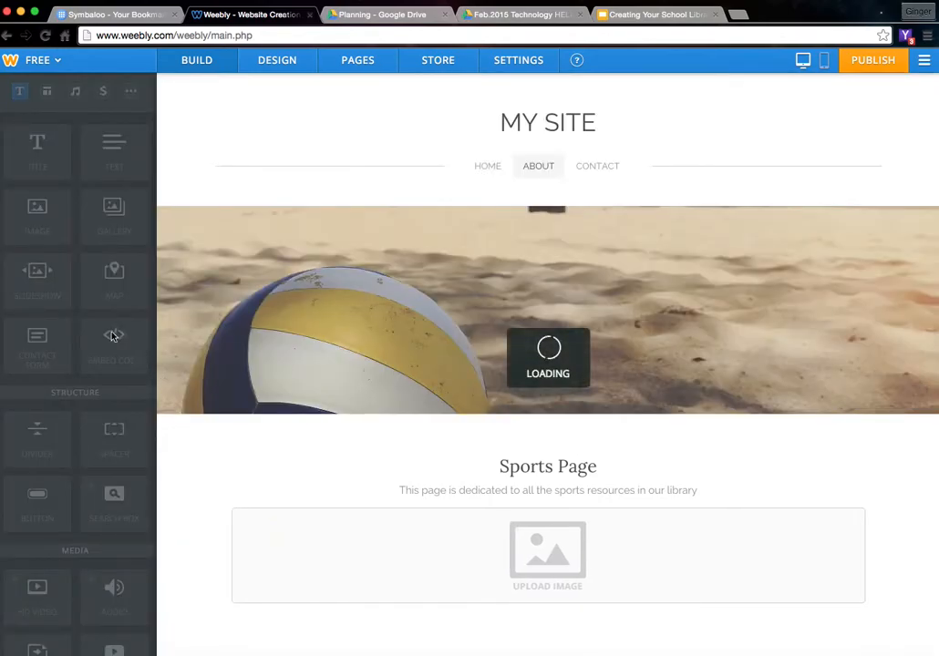
{"action": "left_click_drag", "start_coordinate": [55, 239], "coordinate": [190, 562]}
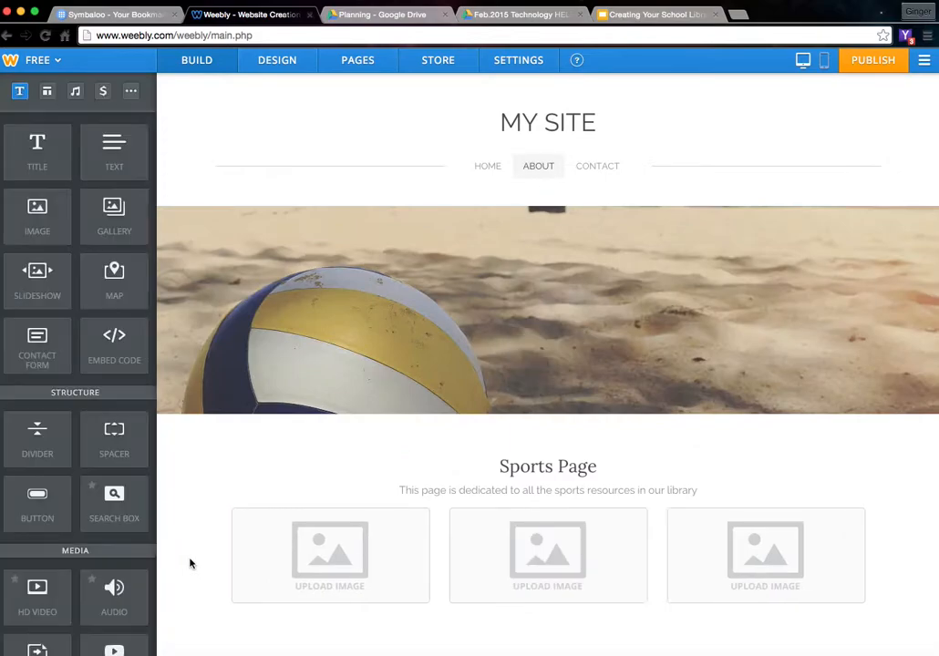
{"action": "left_click", "coordinate": [328, 556]}
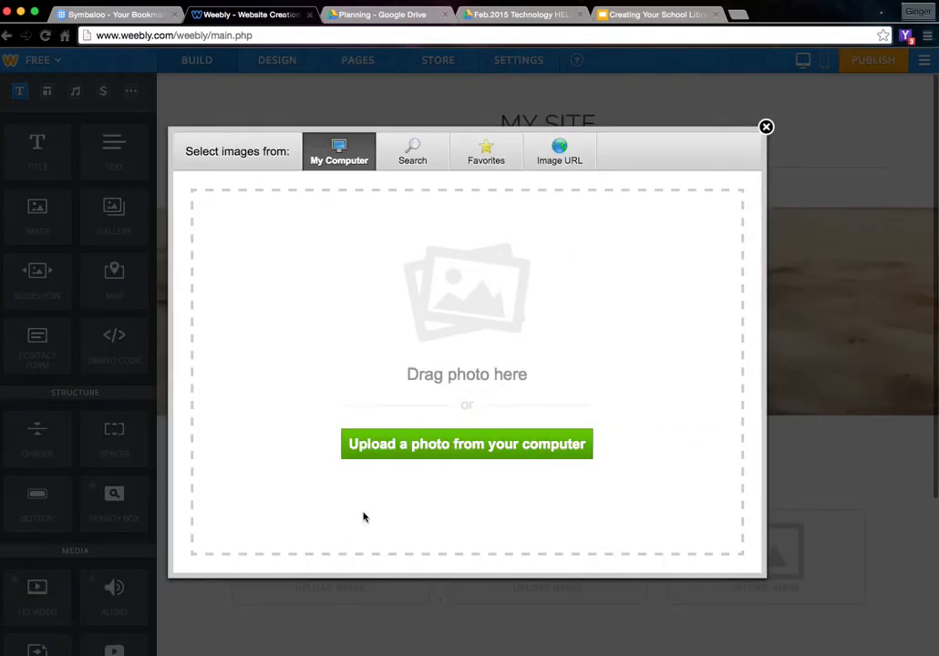
{"action": "left_click", "coordinate": [765, 127]}
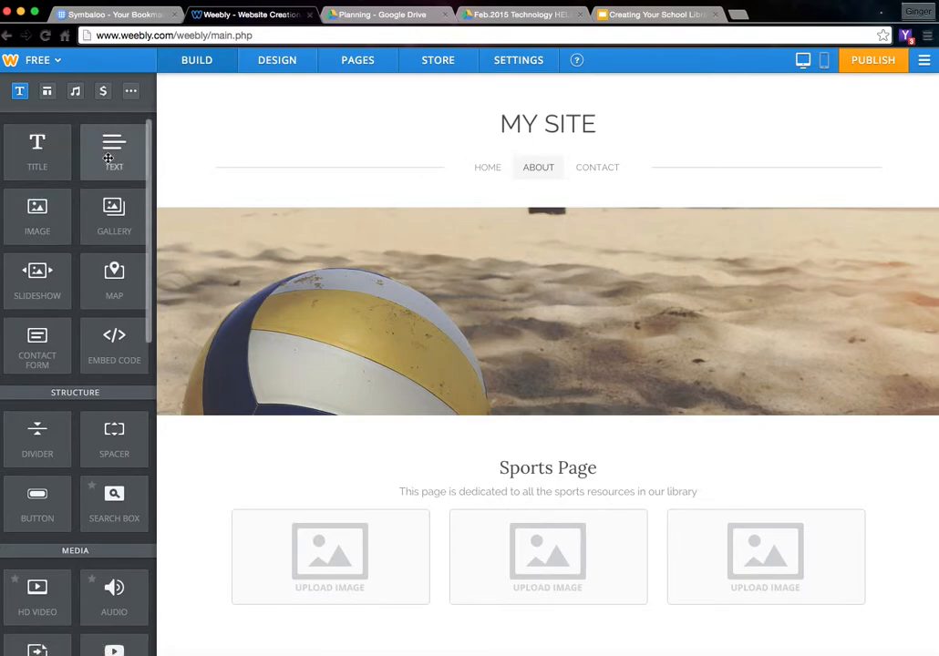
- Browse the site themes under Design, then return to Design Options and bring up the font settings
{"action": "left_click", "coordinate": [200, 64]}
{"action": "left_click", "coordinate": [279, 61]}
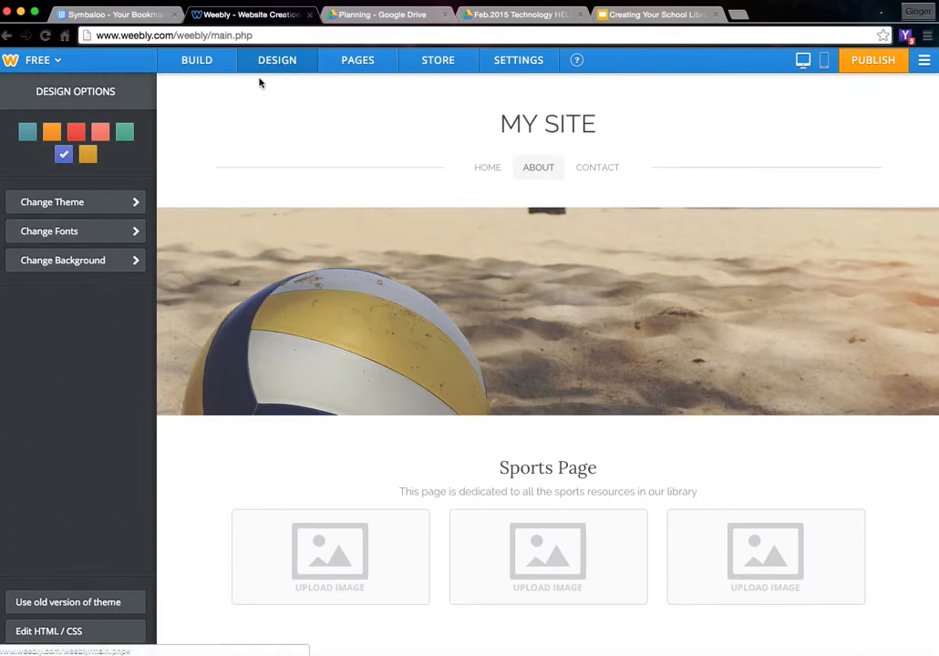
{"action": "left_click", "coordinate": [119, 206]}
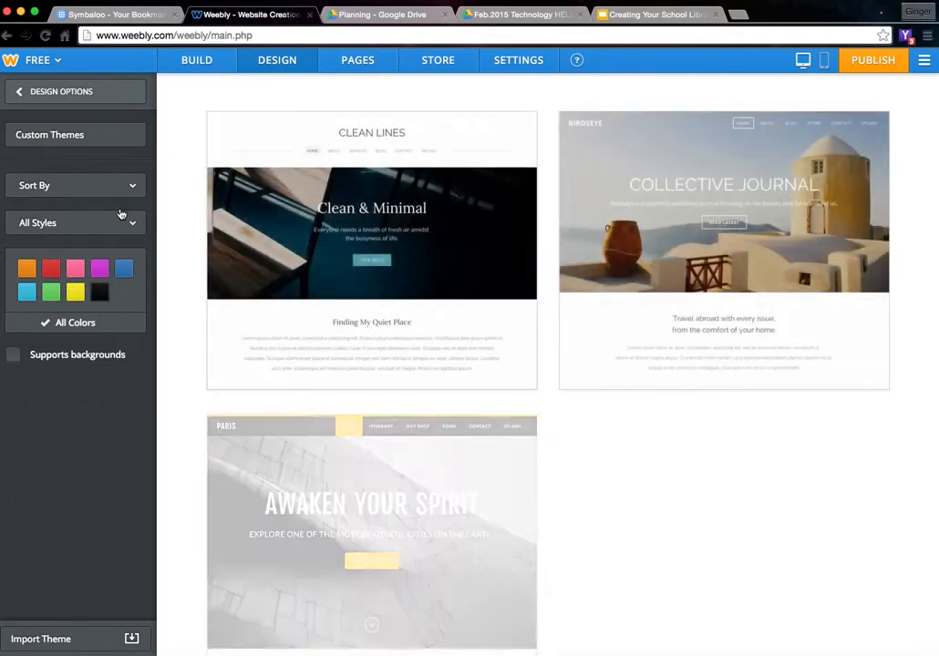
{"action": "scroll", "coordinate": [679, 502], "scroll_direction": "down", "scroll_amount": 3}
{"action": "scroll", "coordinate": [679, 501], "scroll_direction": "up", "scroll_amount": 3}
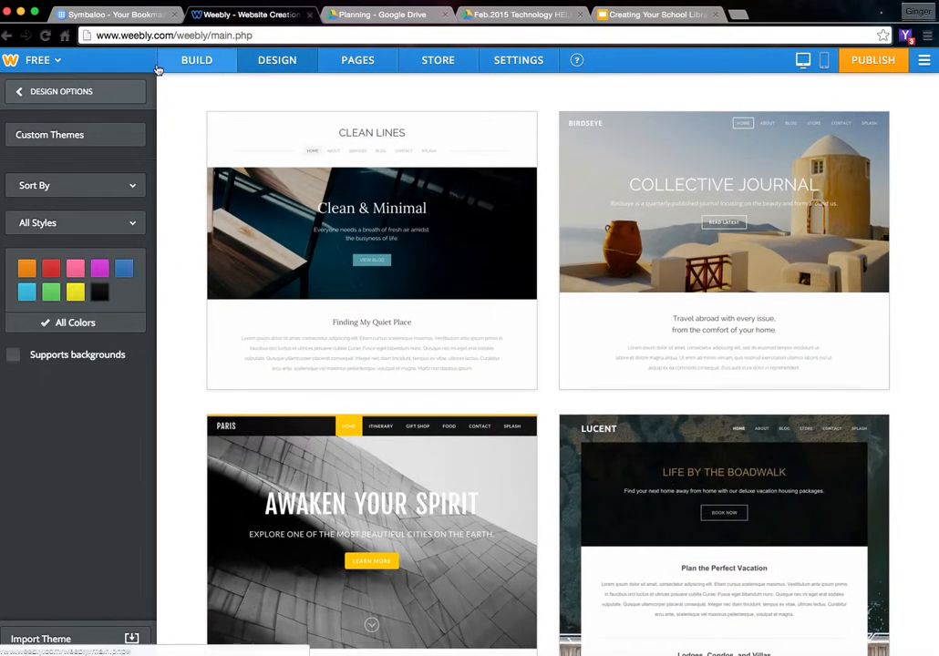
{"action": "left_click", "coordinate": [20, 93]}
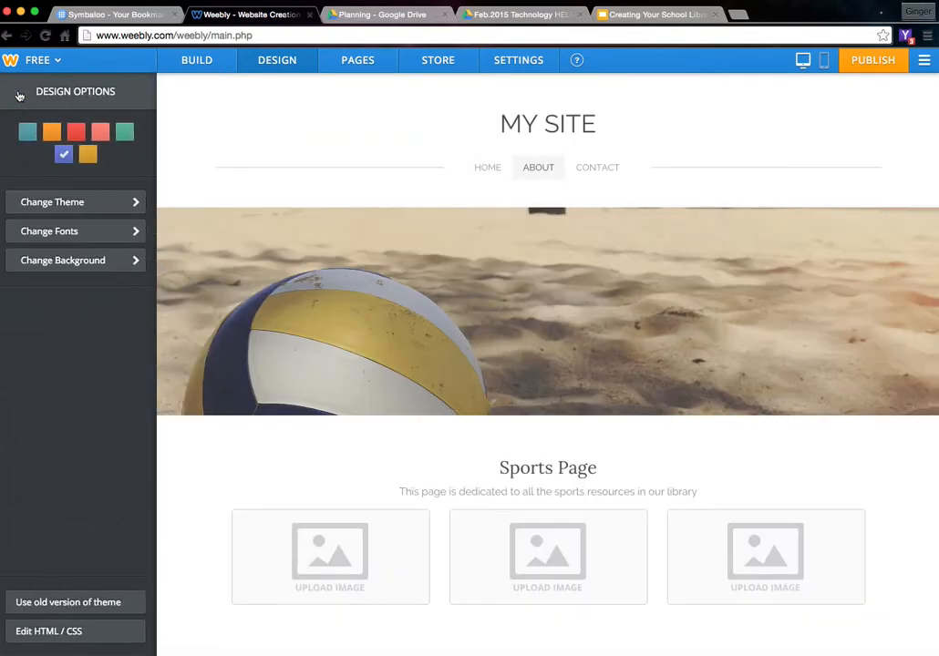
{"action": "left_click", "coordinate": [73, 233]}
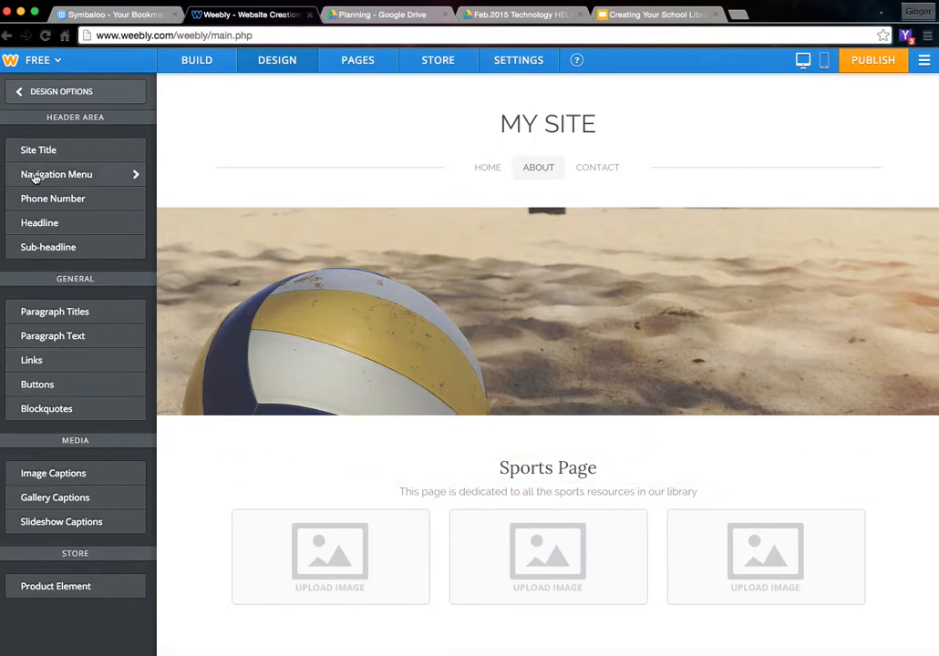
- Change the site title to 'I LOVE MY LIBRARY' and set it in the Amaranth font
{"action": "left_click", "coordinate": [52, 150]}
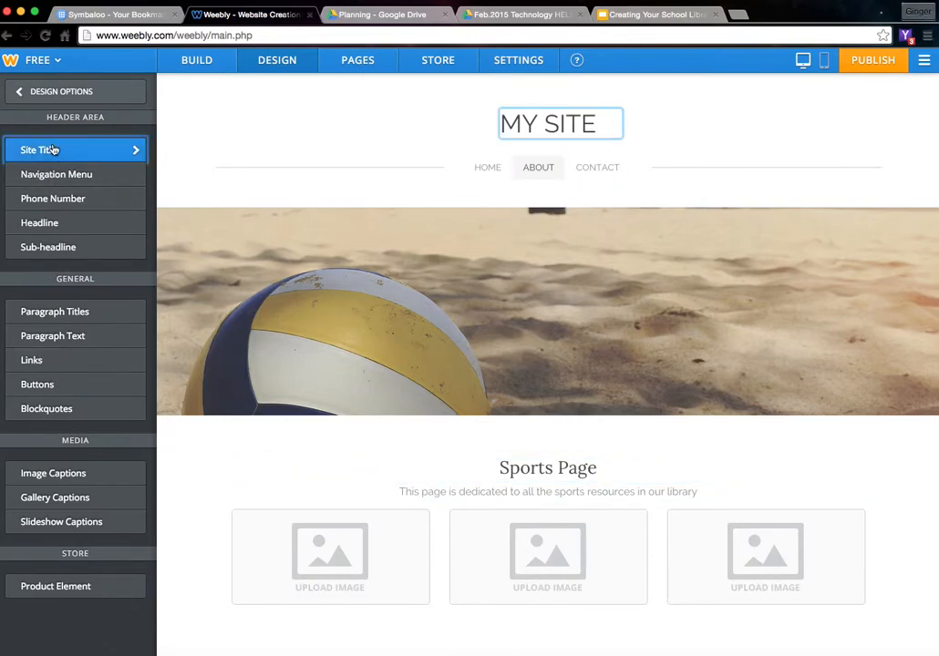
{"action": "triple_click", "coordinate": [538, 124]}
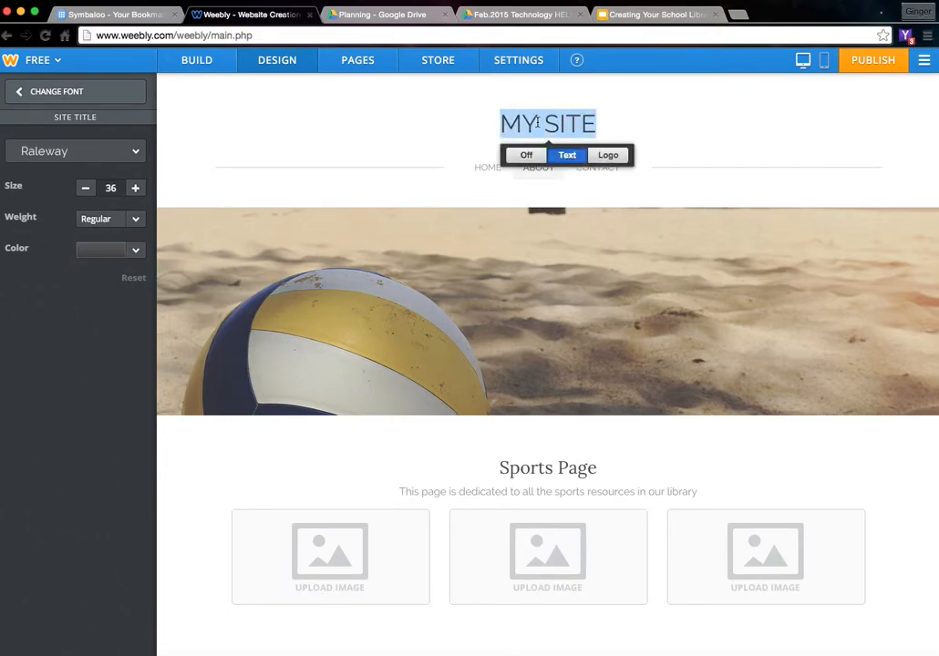
{"action": "type", "text": "I L"}
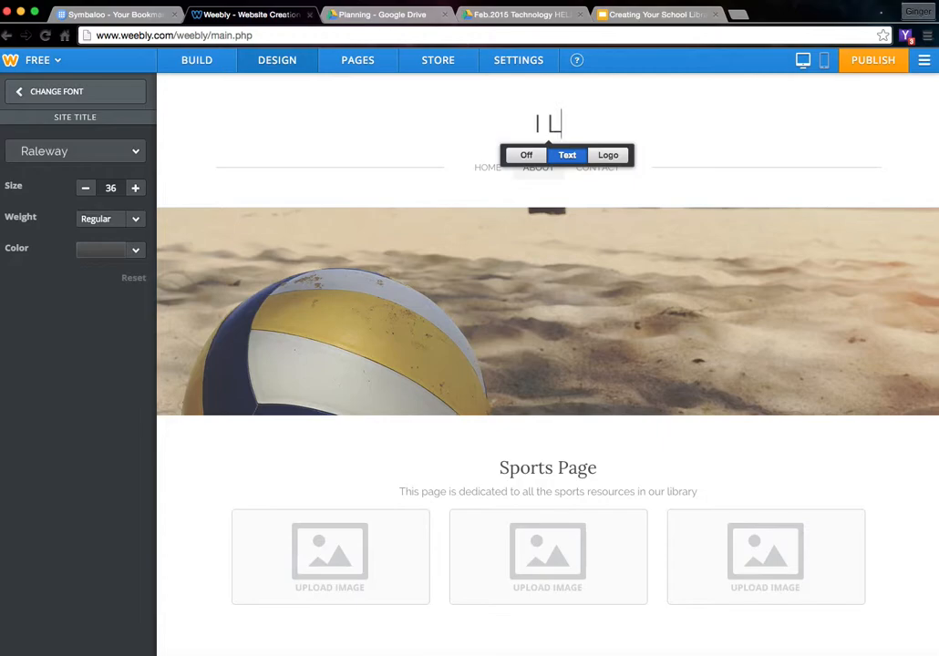
{"action": "type", "text": "OVE MY LIBRARY"}
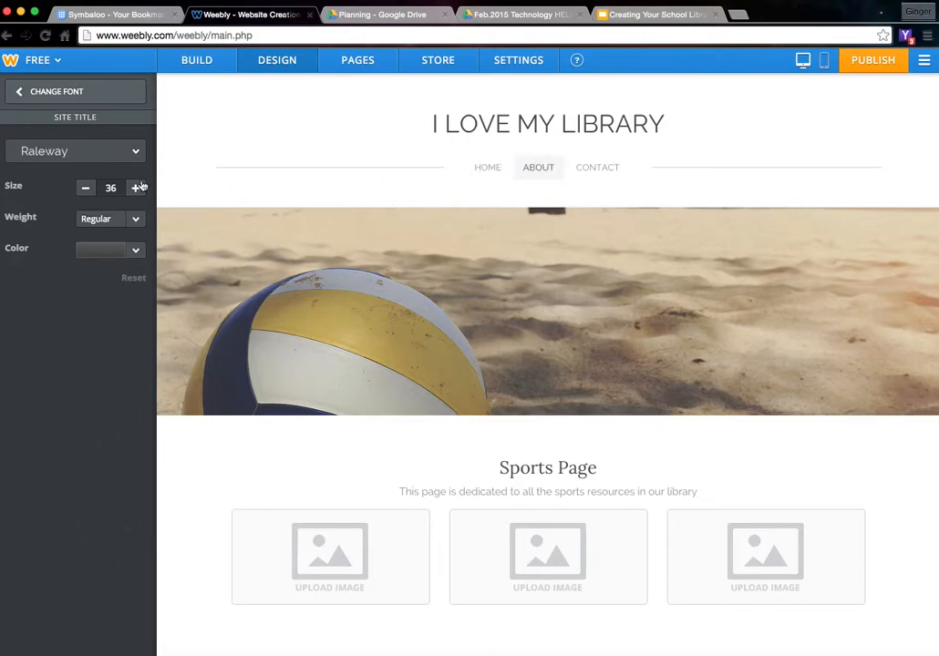
{"action": "left_click", "coordinate": [128, 155]}
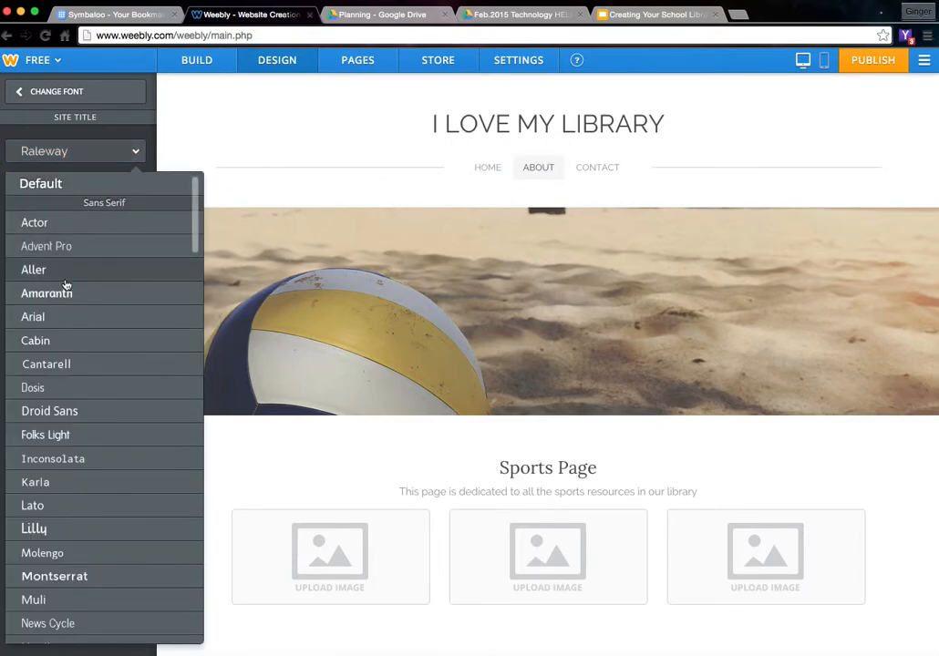
{"action": "left_click", "coordinate": [60, 293]}
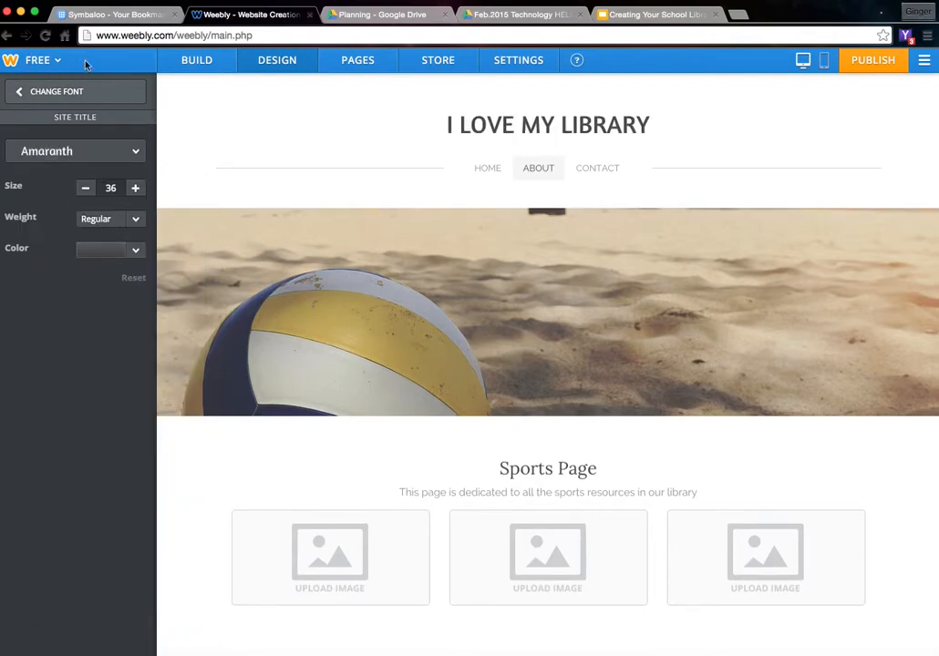
{"action": "left_click", "coordinate": [353, 62]}
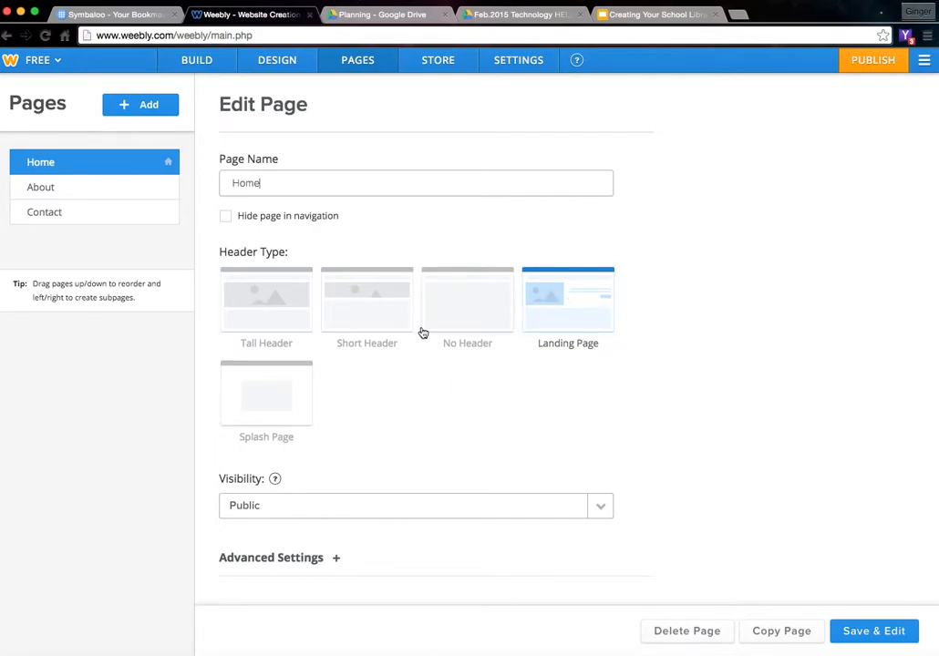
- Review the Home page visibility choices and keep it set to Public
{"action": "left_click", "coordinate": [594, 508]}
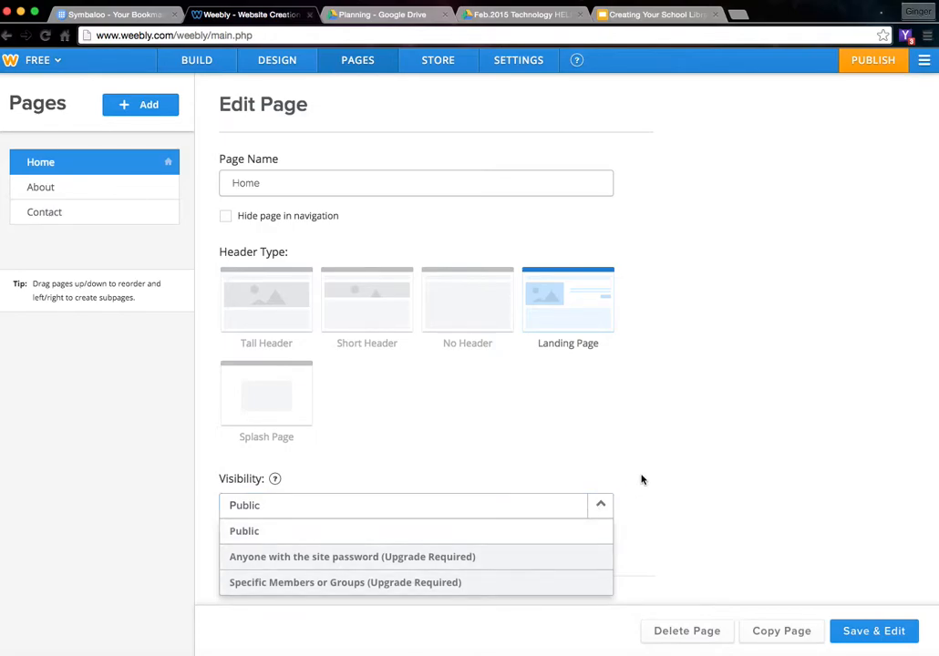
{"action": "left_click", "coordinate": [598, 505]}
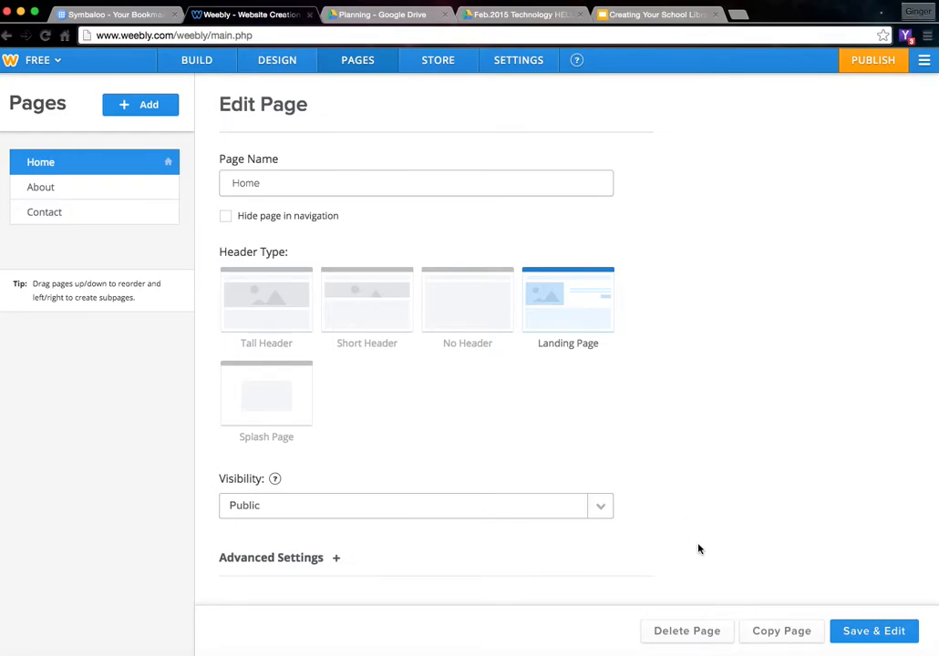
- View the Store Dashboard, then scroll through the General settings showing the I LOVE MY LIBRARY title
{"action": "left_click", "coordinate": [441, 62]}
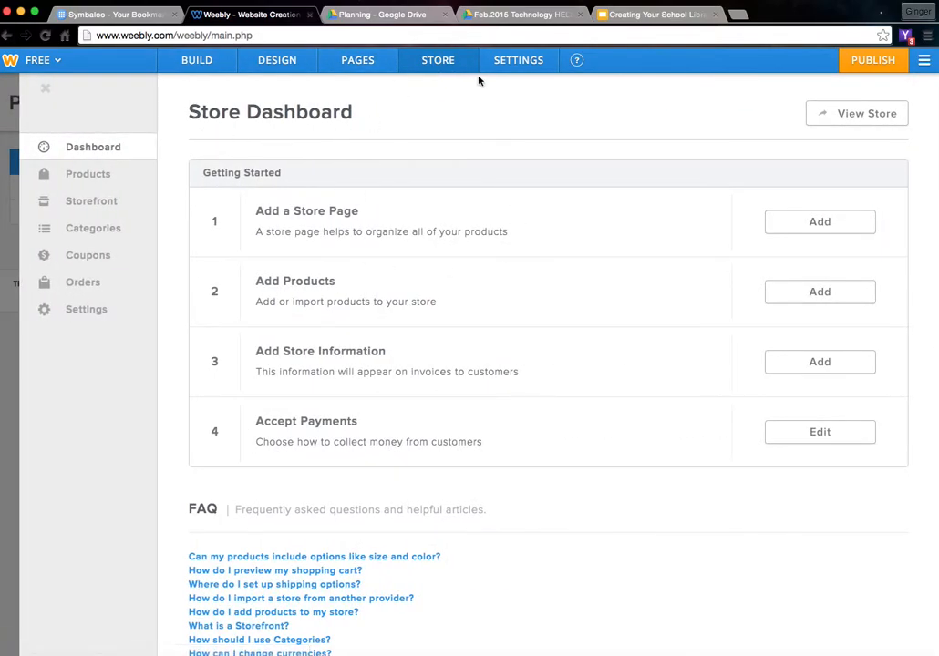
{"action": "left_click", "coordinate": [526, 62]}
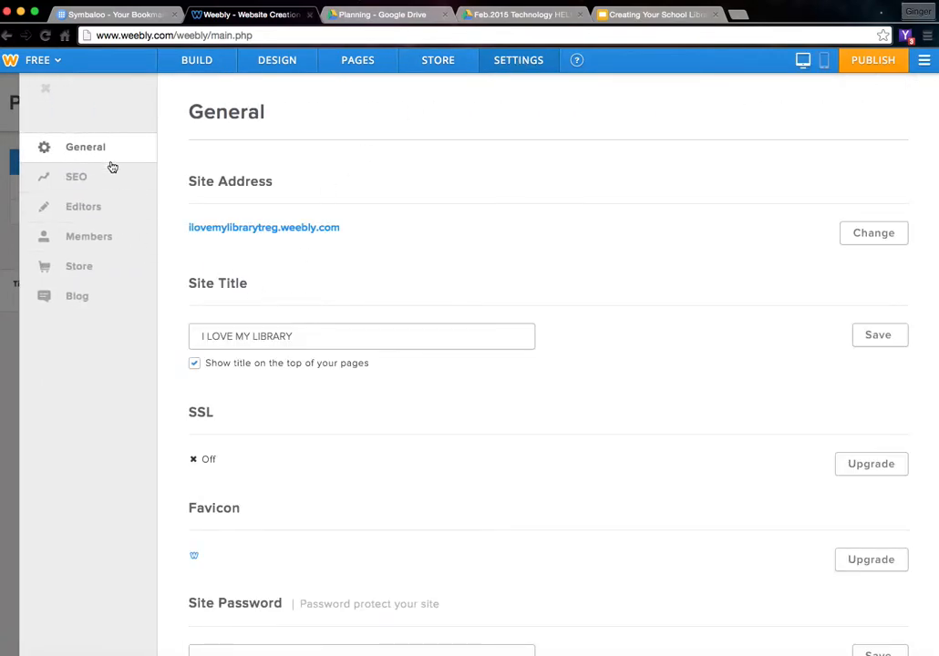
{"action": "scroll", "coordinate": [277, 380], "scroll_direction": "down", "scroll_amount": 3}
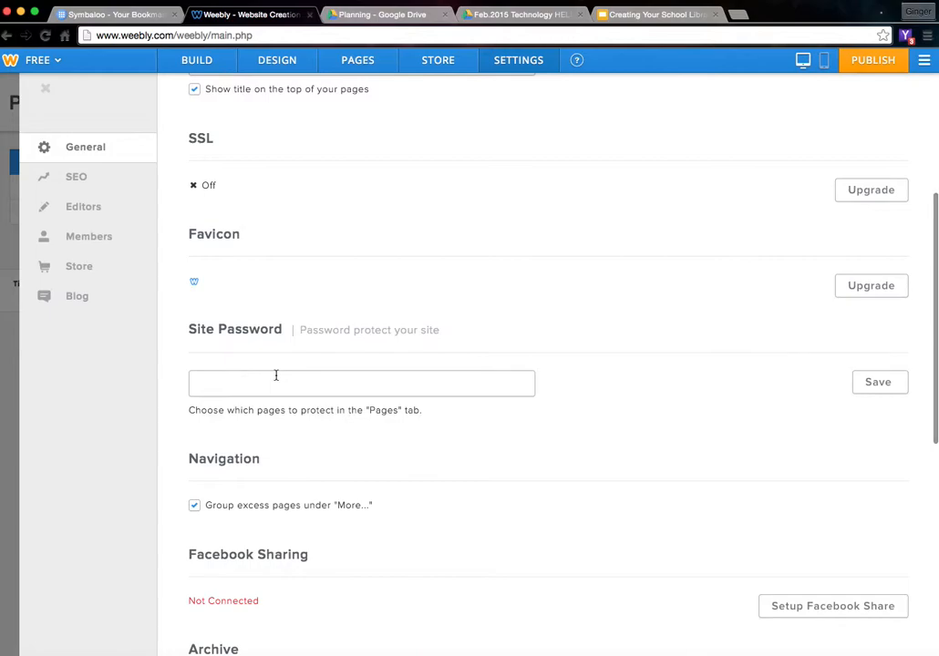
{"action": "scroll", "coordinate": [276, 379], "scroll_direction": "down", "scroll_amount": 3}
{"action": "scroll", "coordinate": [276, 379], "scroll_direction": "down", "scroll_amount": 3}
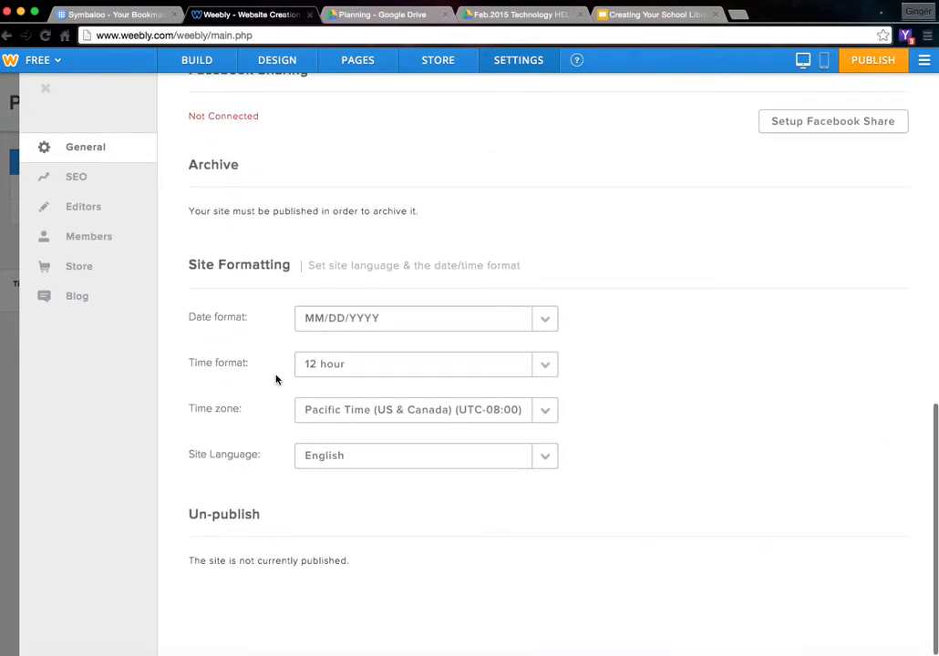
{"action": "scroll", "coordinate": [276, 380], "scroll_direction": "up", "scroll_amount": 10}
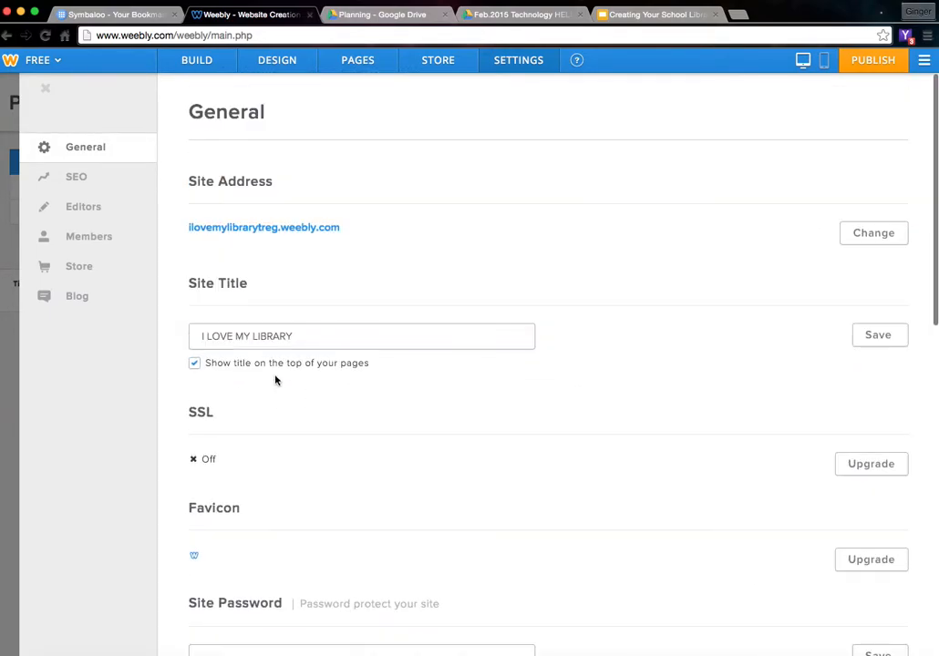
- Leave the editor for the My Sites dashboard through the account menu
{"action": "left_click", "coordinate": [196, 61]}
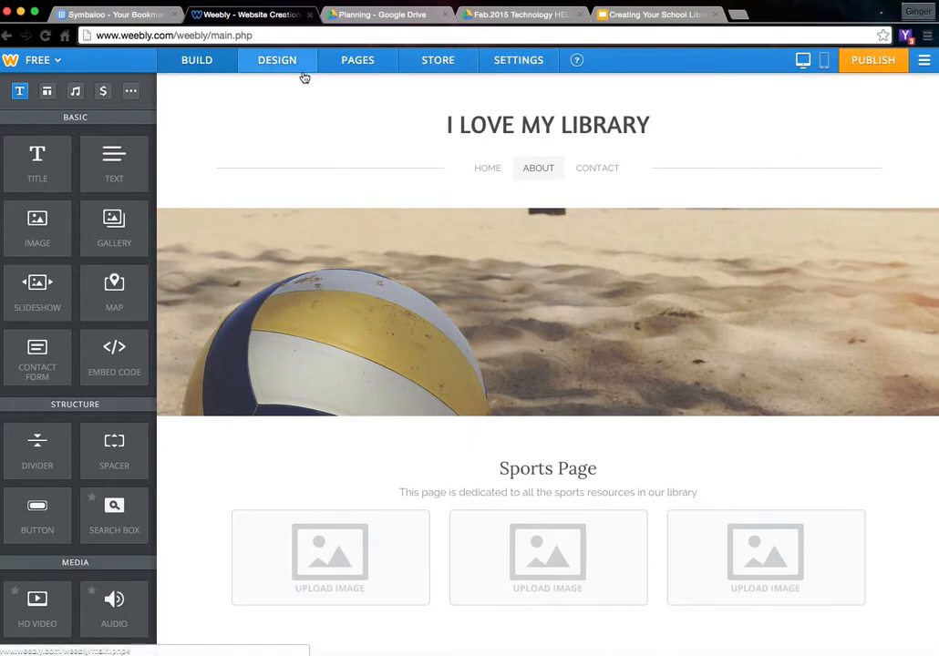
{"action": "left_click", "coordinate": [923, 62]}
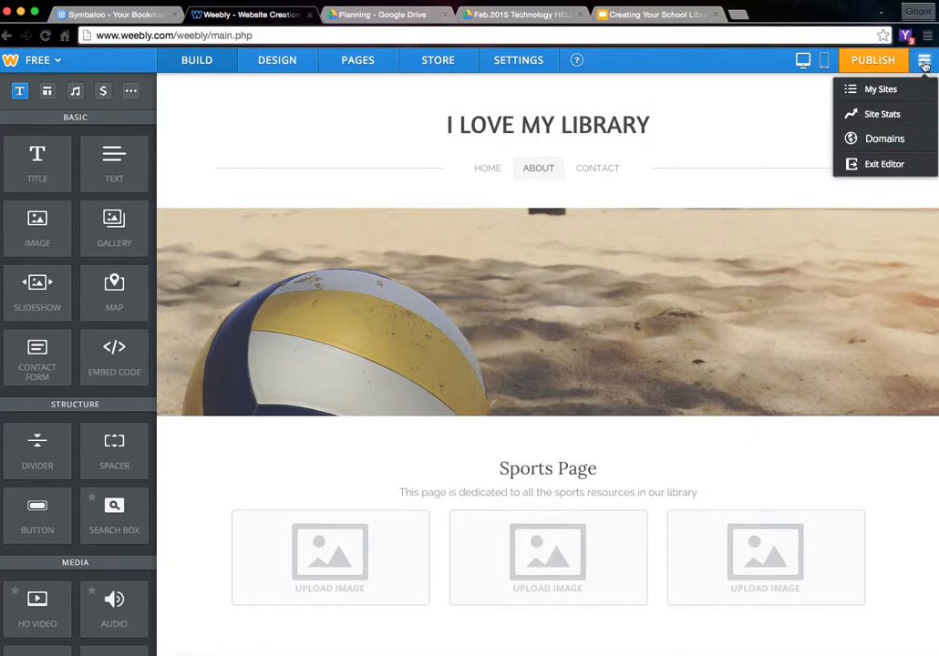
{"action": "left_click", "coordinate": [872, 95]}
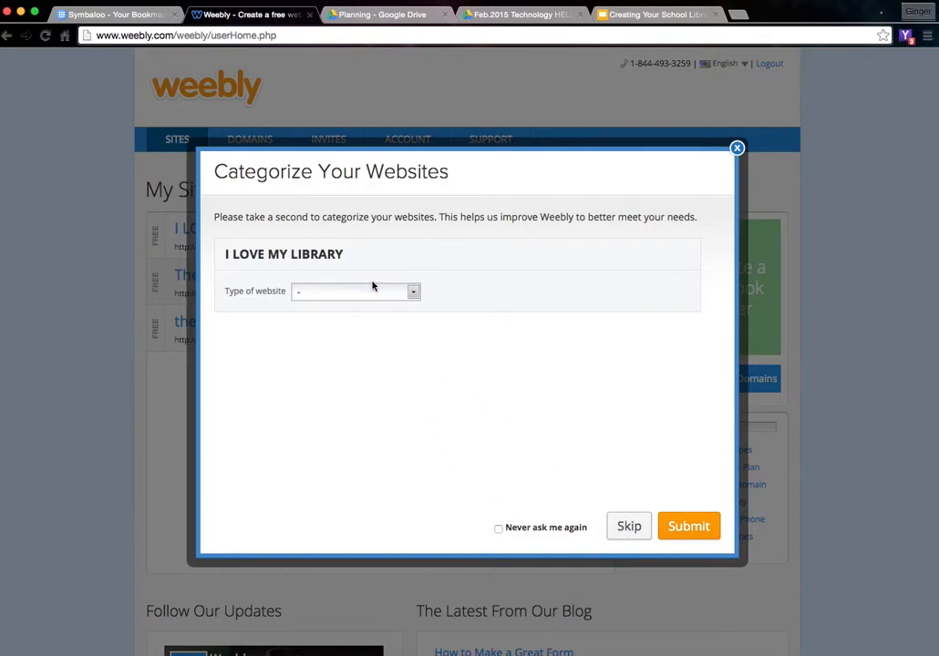
- Look over the website type choices, then skip the Categorize Your Websites prompt
{"action": "left_click", "coordinate": [413, 294]}
{"action": "scroll", "coordinate": [317, 359], "scroll_direction": "down", "scroll_amount": 3}
{"action": "scroll", "coordinate": [320, 359], "scroll_direction": "up", "scroll_amount": 3}
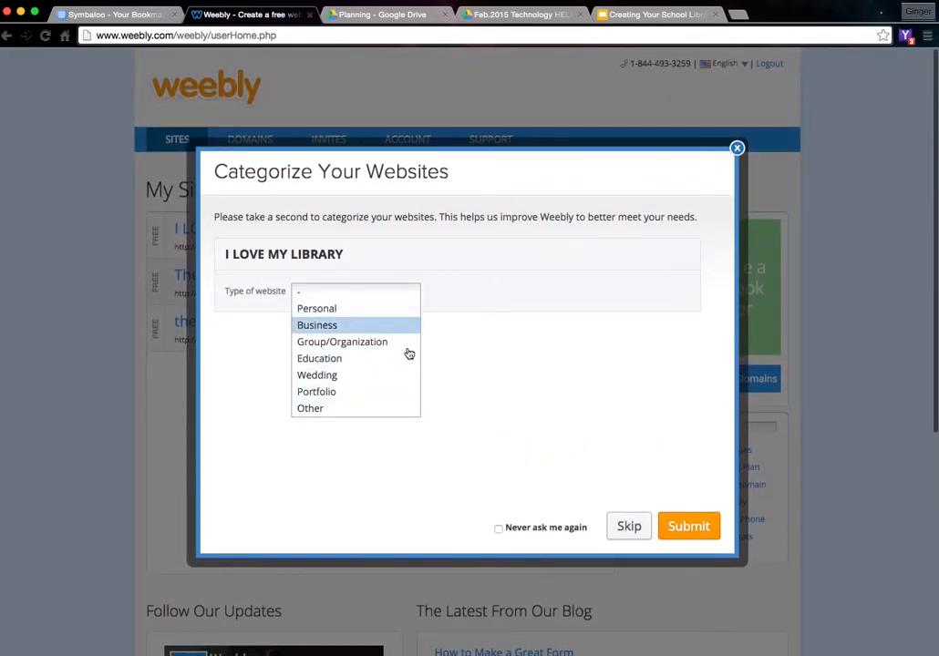
{"action": "left_click", "coordinate": [620, 536]}
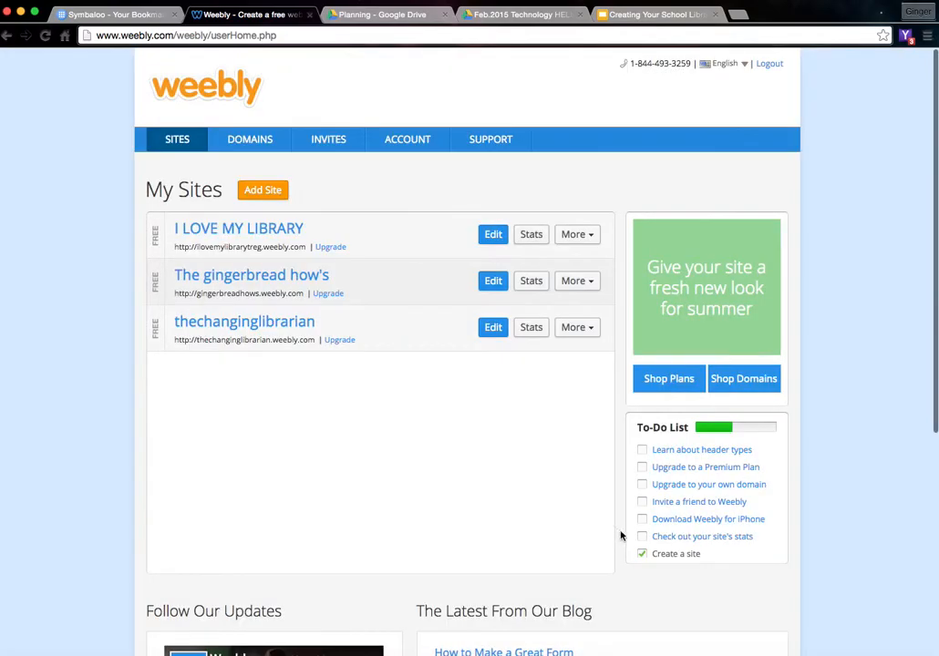